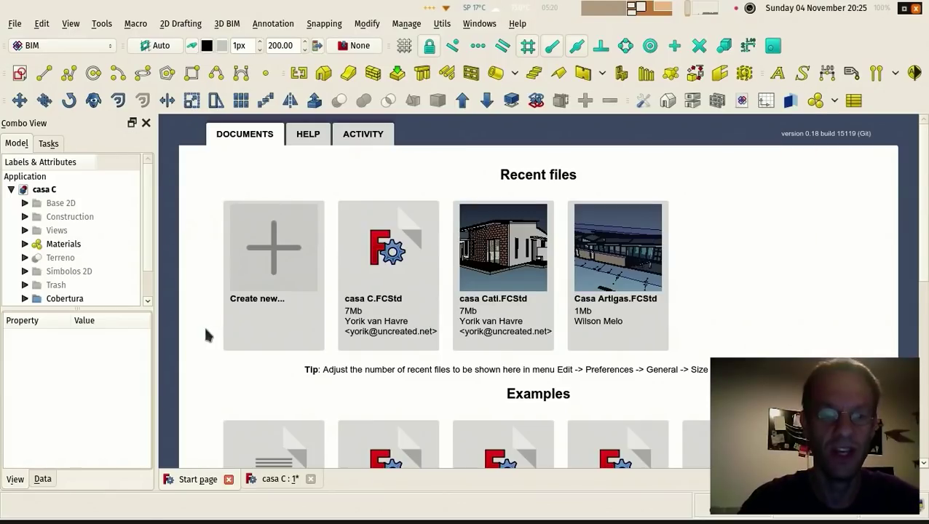
Step: Switch to the casa C document and hide the Cobertura roof group
left_click(270, 479)
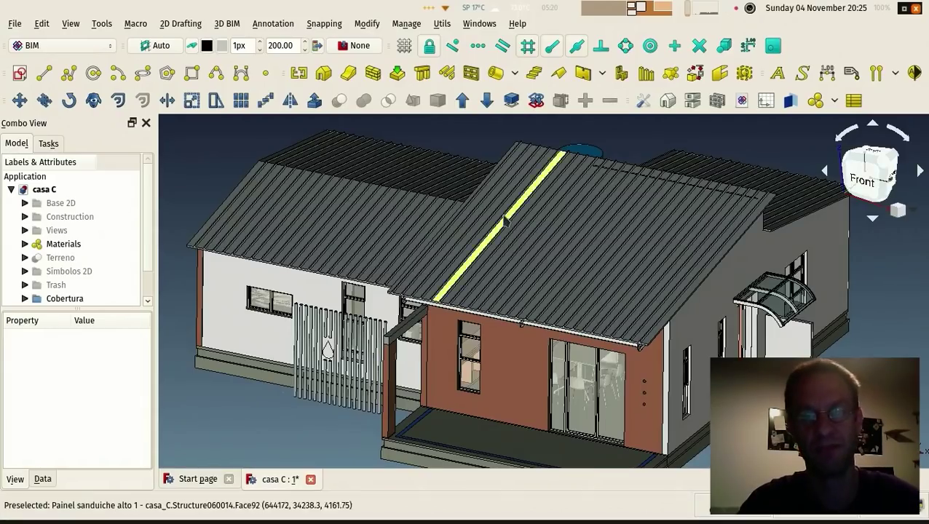
left_click(66, 299)
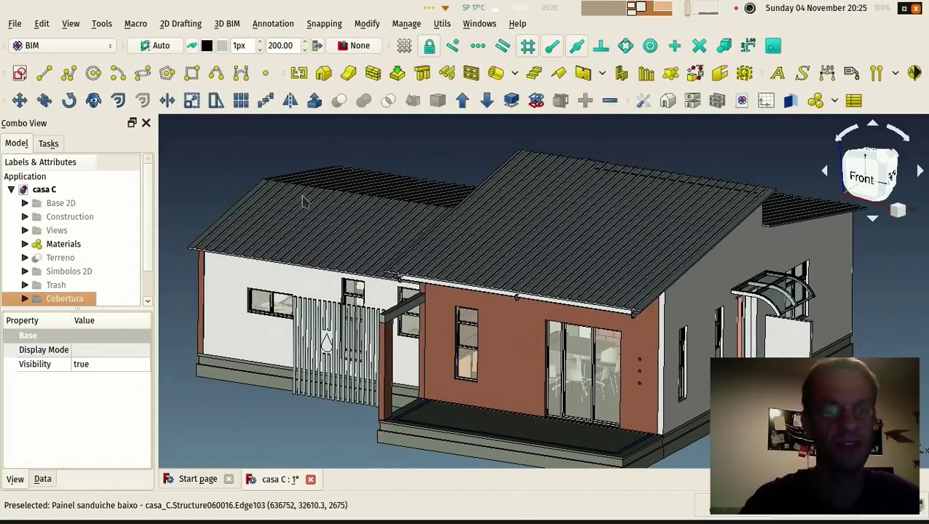
key("space")
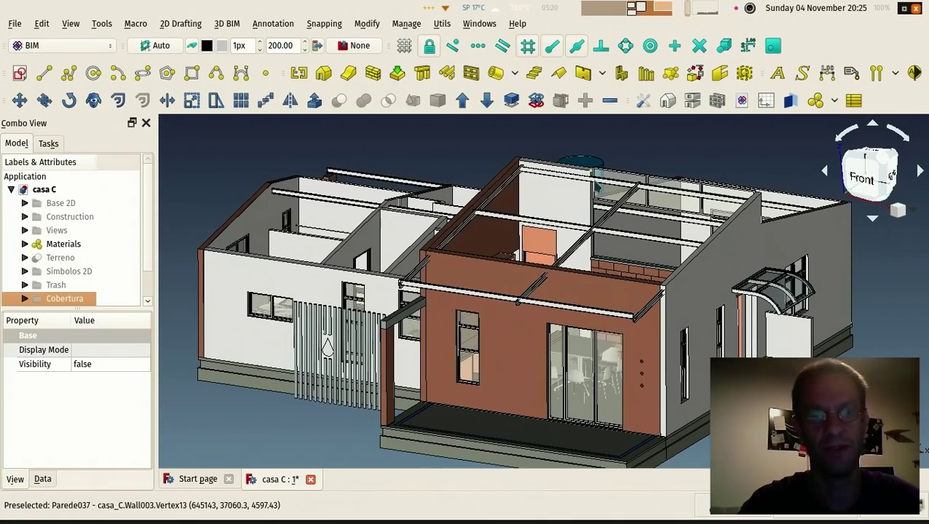
Step: Look down into the roofless house from the top, then orbit to an oblique view
middle_click_drag(408, 240, 421, 195)
key("2")
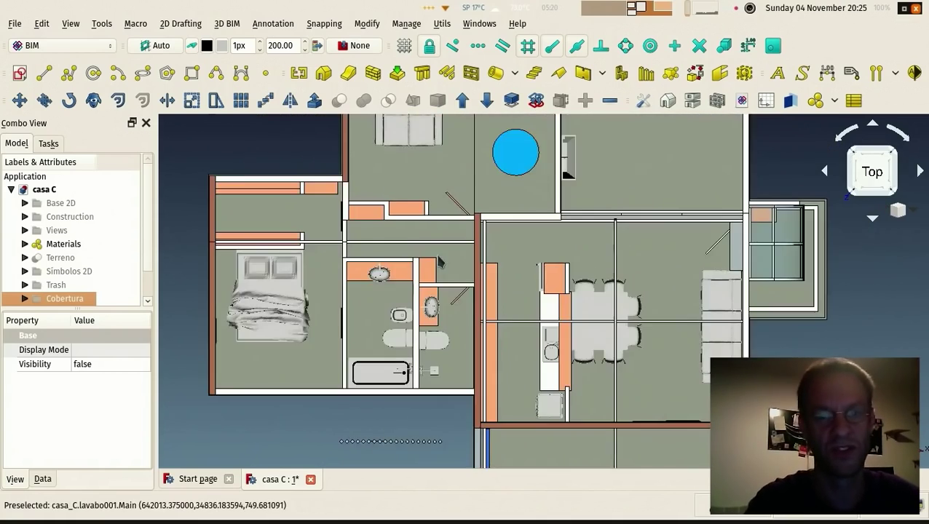
scroll(457, 259, "down", 5)
scroll(457, 260, "up", 4)
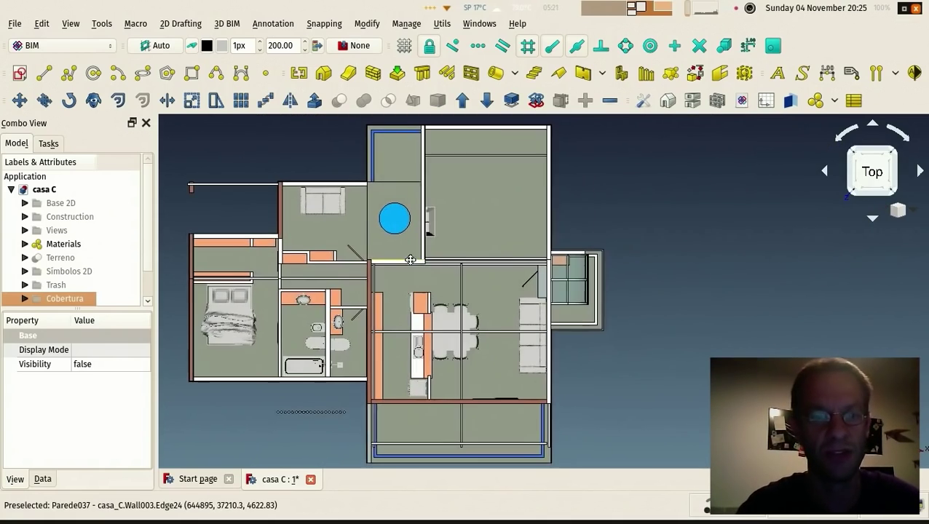
scroll(413, 267, "down", 2)
middle_click_drag(412, 266, 510, 270)
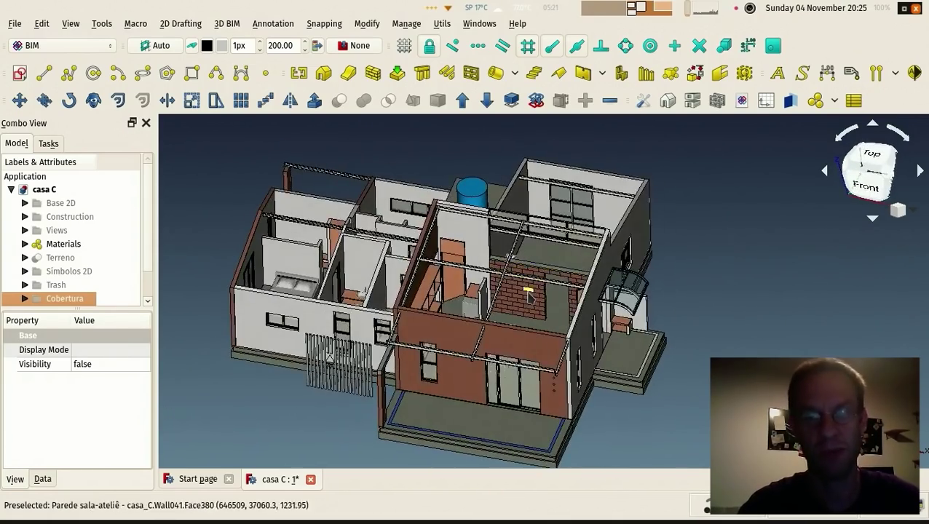
Step: Set the 430 cm wall's Make Blocks property to false in the Data tab
left_click(527, 292)
left_click(42, 480)
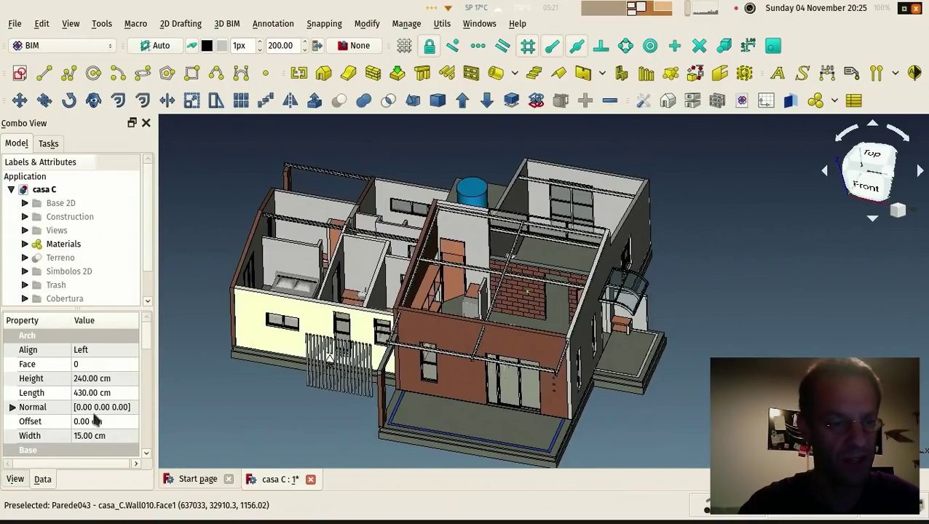
scroll(102, 405, "down", 3)
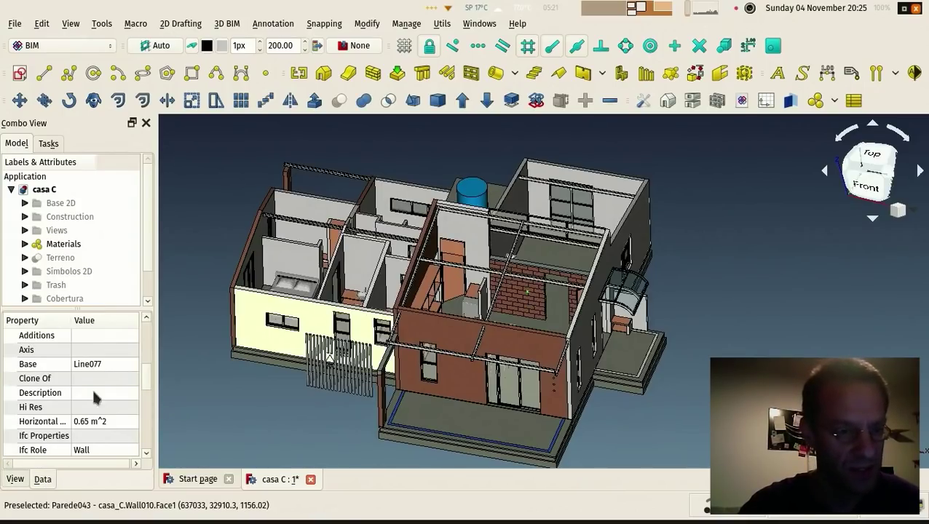
scroll(95, 397, "down", 5)
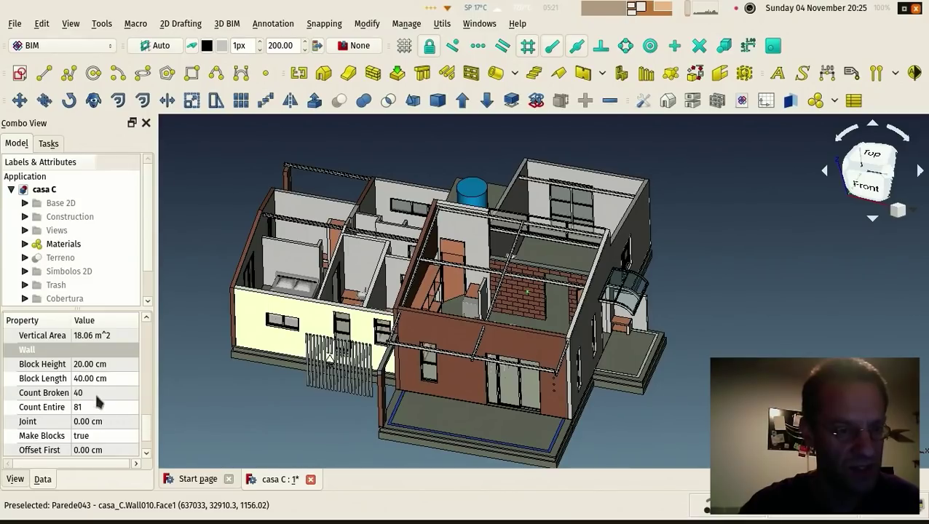
left_click(102, 436)
left_click(84, 423)
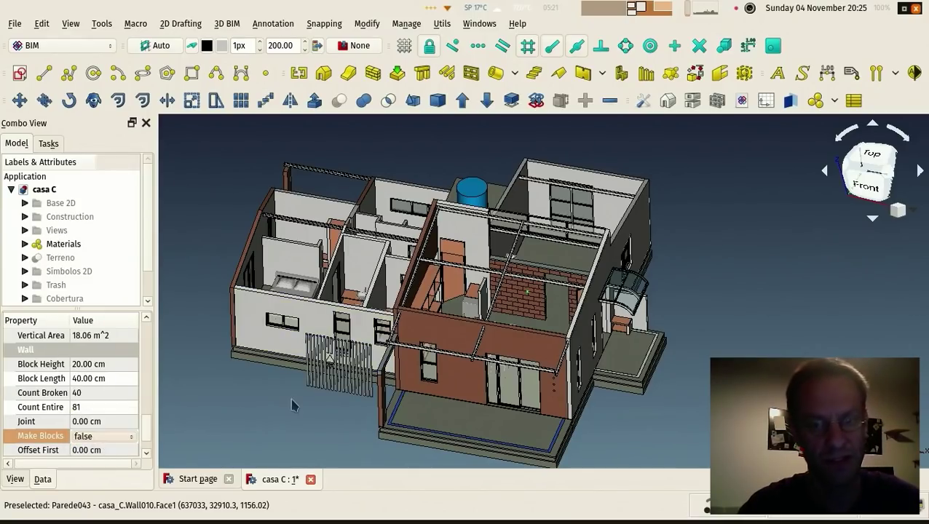
left_click(292, 404)
Step: Switch to top view and select the Casa C building in the tree
middle_click_drag(235, 209, 239, 235)
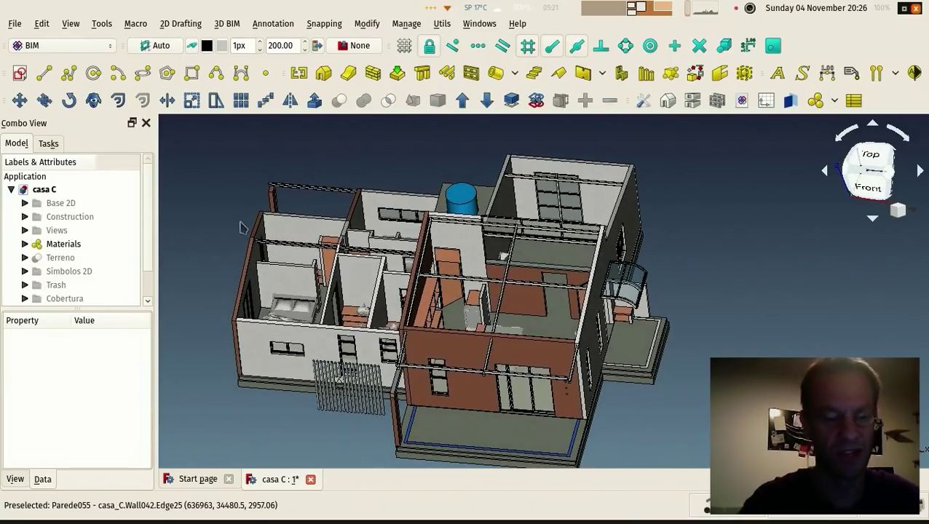
middle_click_drag(413, 179, 435, 164)
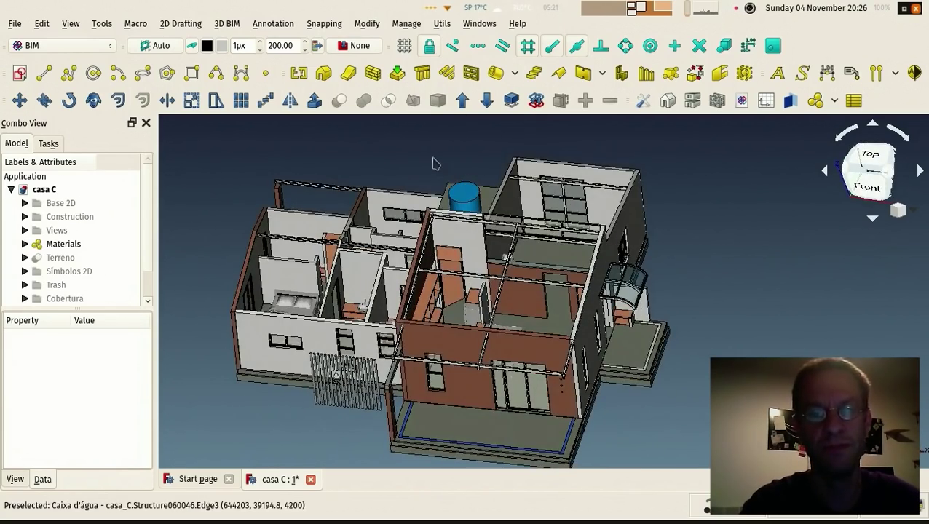
key("2")
scroll(379, 207, "down", 1)
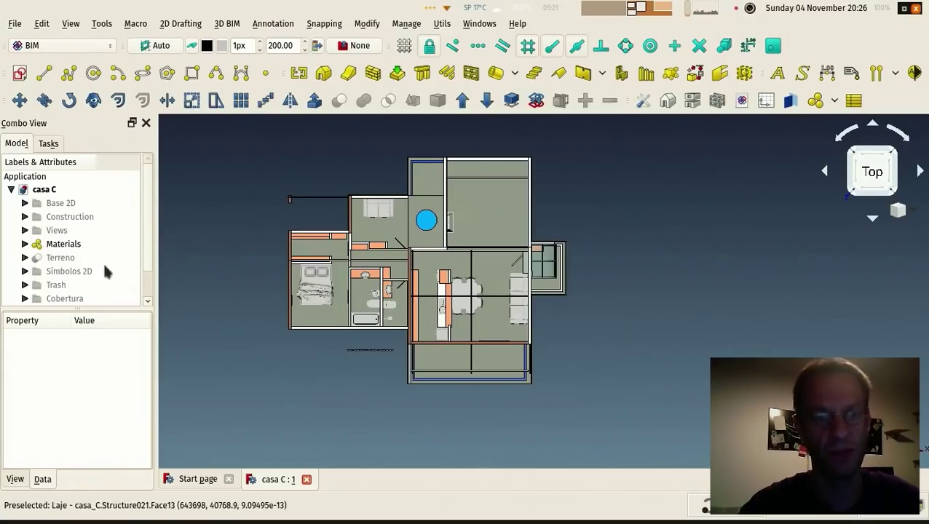
scroll(95, 258, "down", 1)
left_click(58, 286)
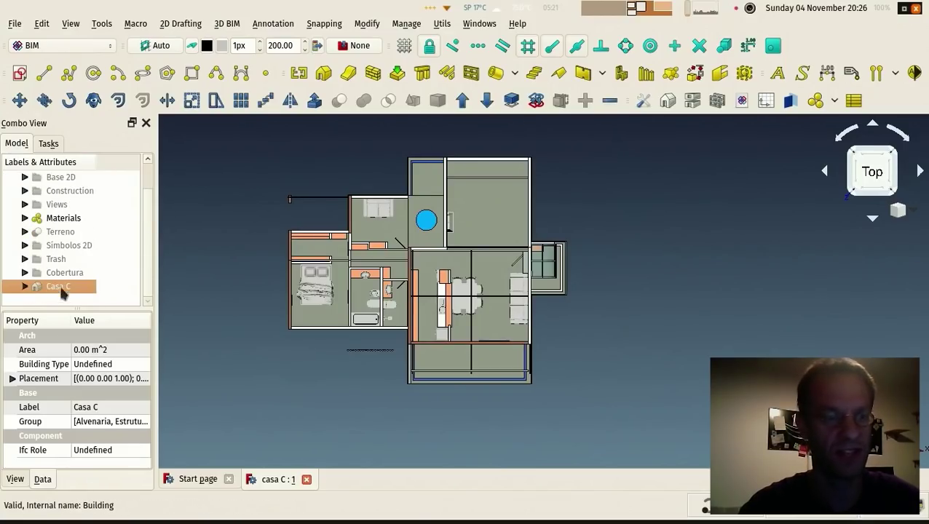
middle_click_drag(393, 190, 425, 207)
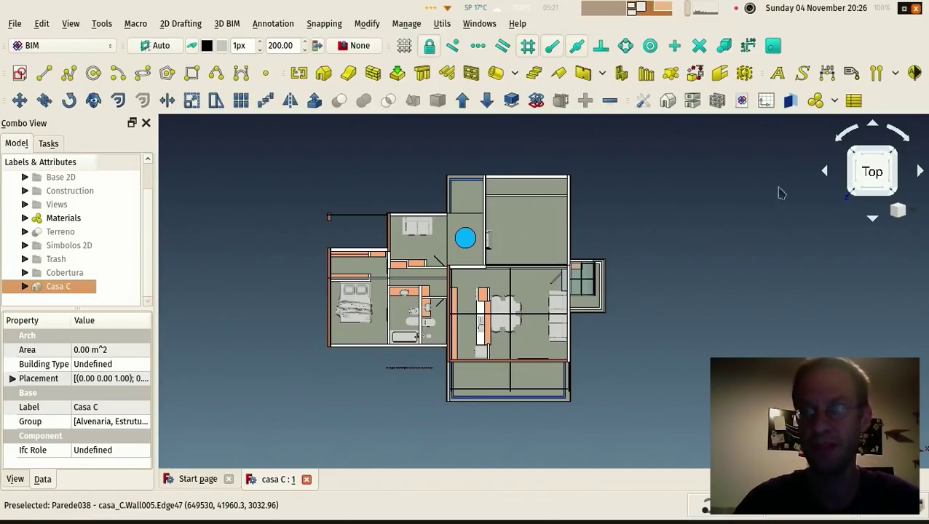
Step: Create a Section Plane around Casa C and orbit to a low frontal view of it
left_click(916, 75)
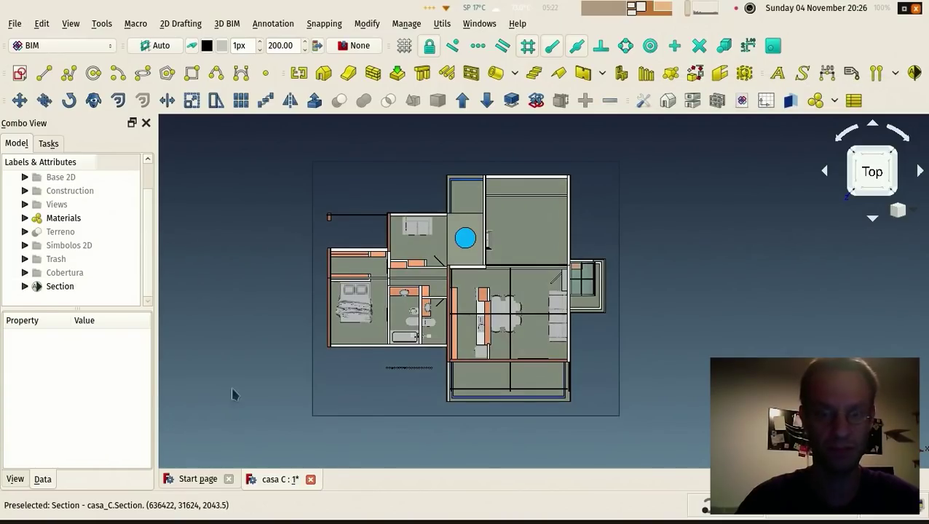
key("0")
middle_click_drag(477, 203, 494, 218)
scroll(481, 311, "up", 2)
scroll(509, 247, "down", 4)
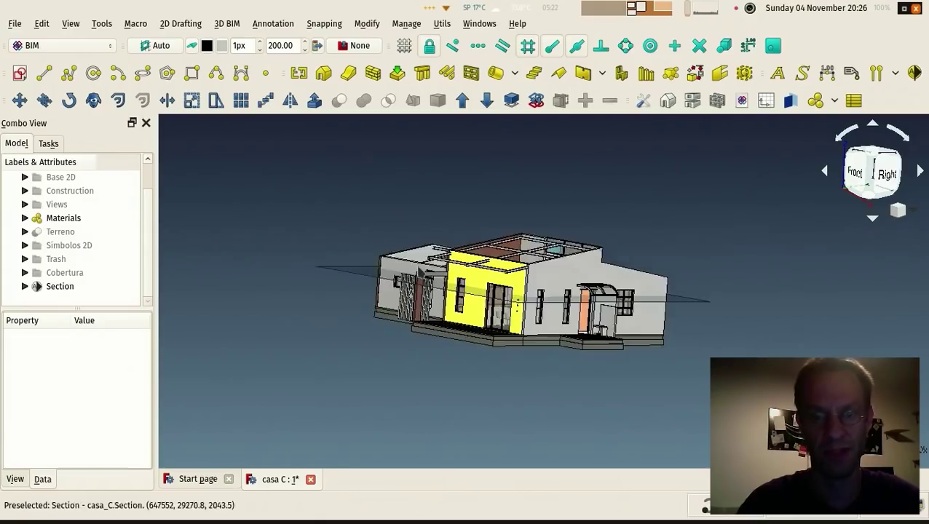
key("0")
scroll(274, 298, "up", 5)
scroll(274, 298, "up", 6)
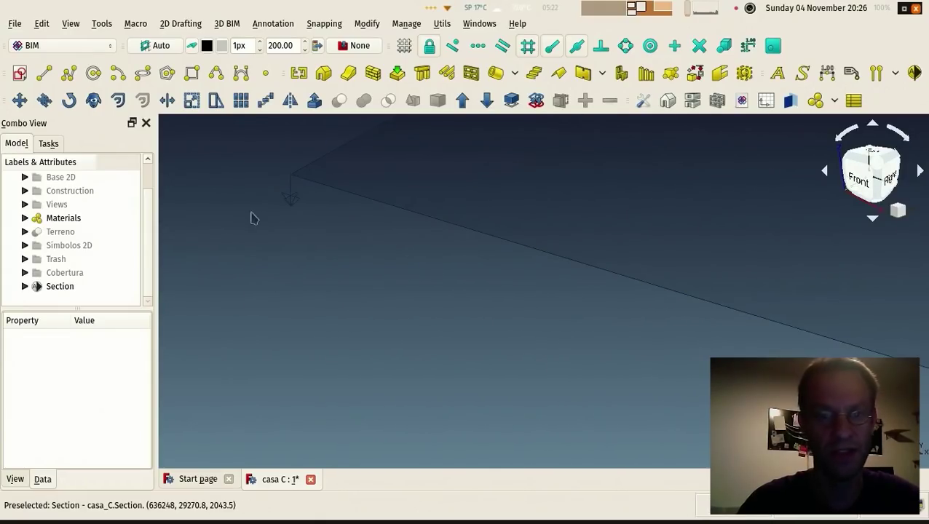
scroll(357, 259, "down", 5)
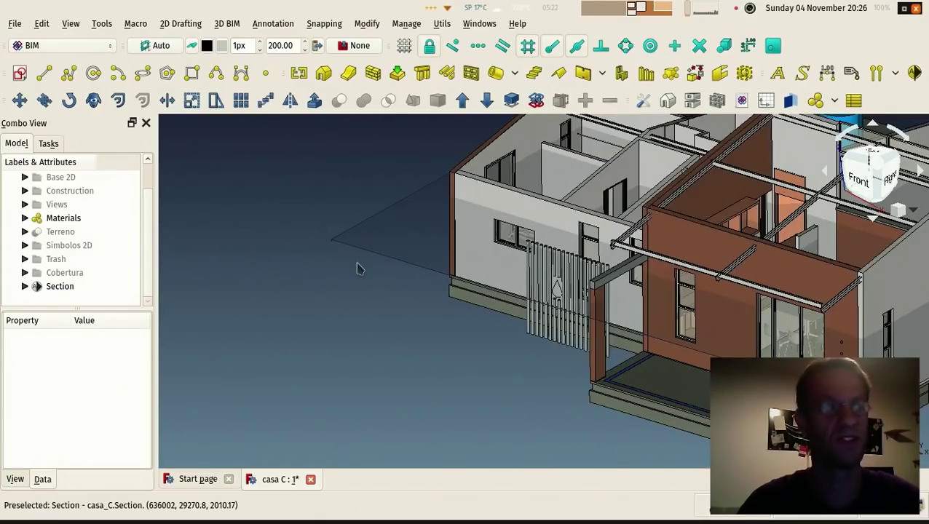
middle_click_drag(363, 271, 463, 318)
Step: In front view, set the section plane's Placement Position z to 170 cm
key("1")
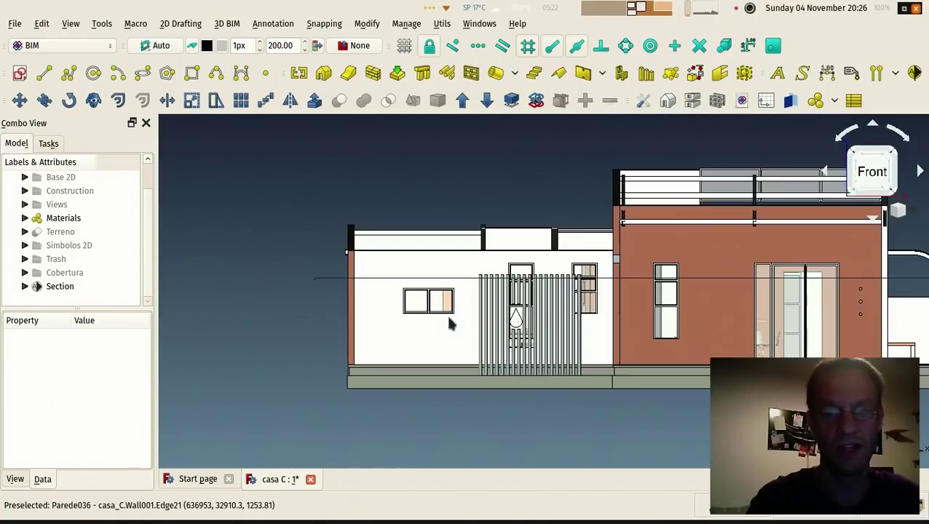
left_click(333, 279)
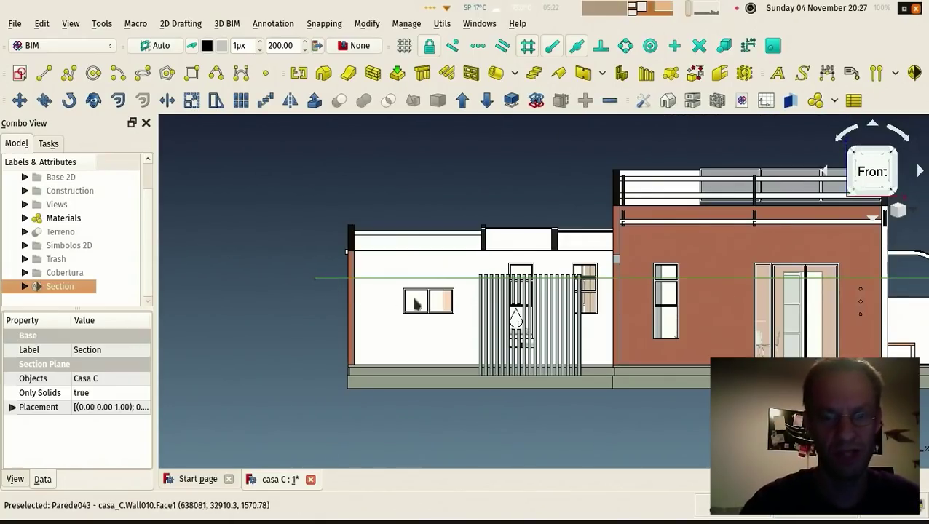
left_click(12, 408)
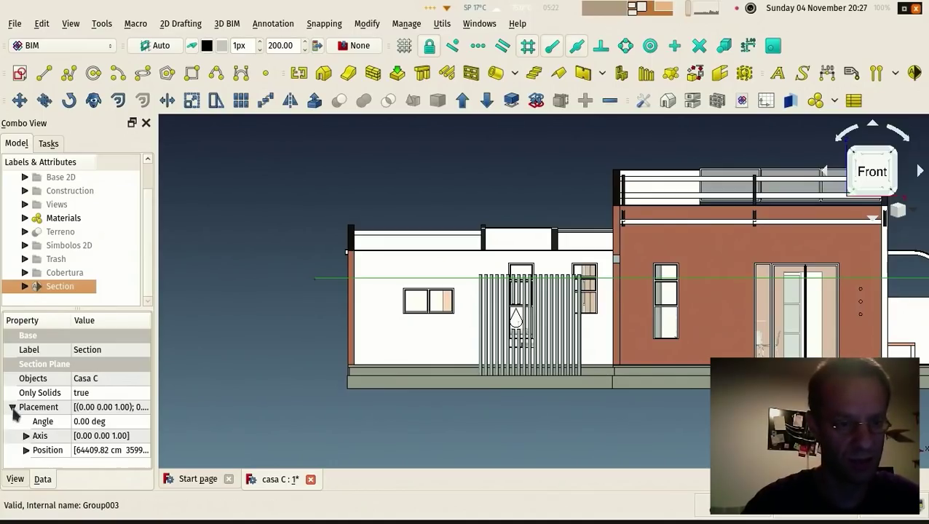
left_click(26, 449)
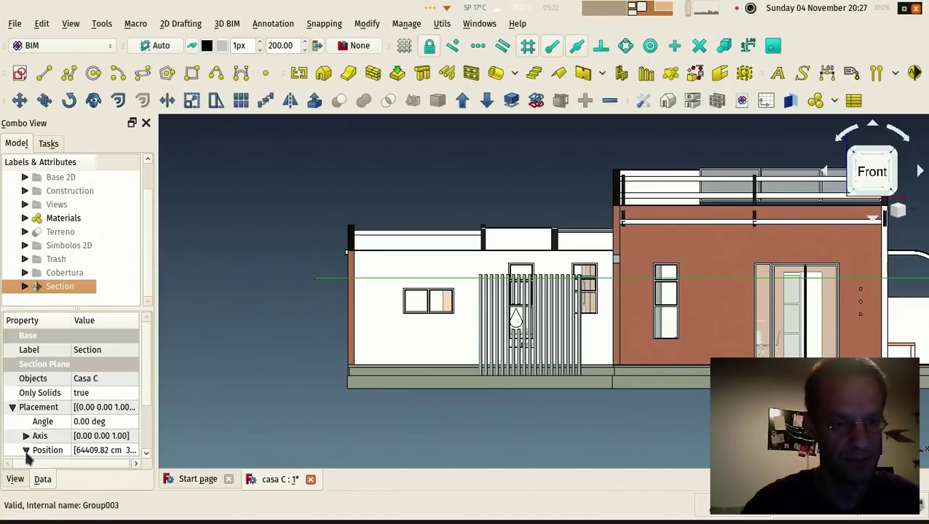
scroll(49, 429, "down", 2)
left_click(118, 436)
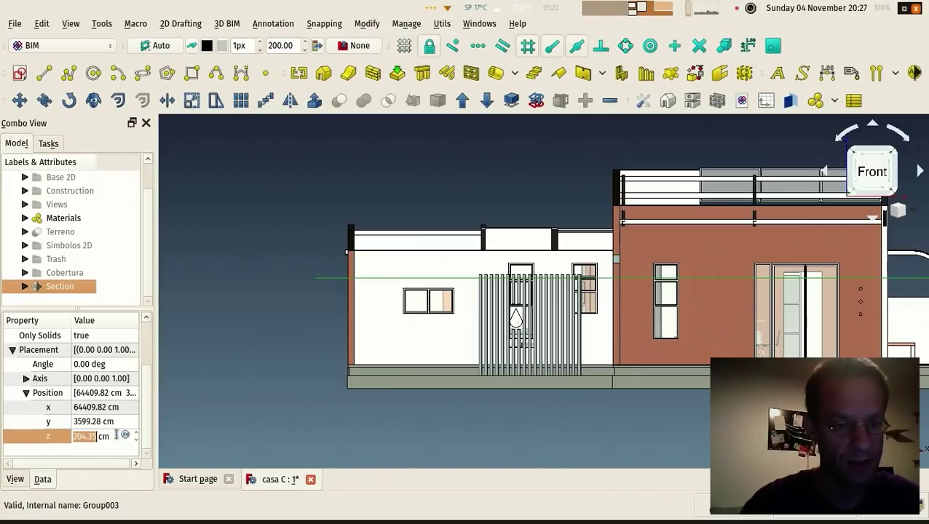
type("170")
key("Return")
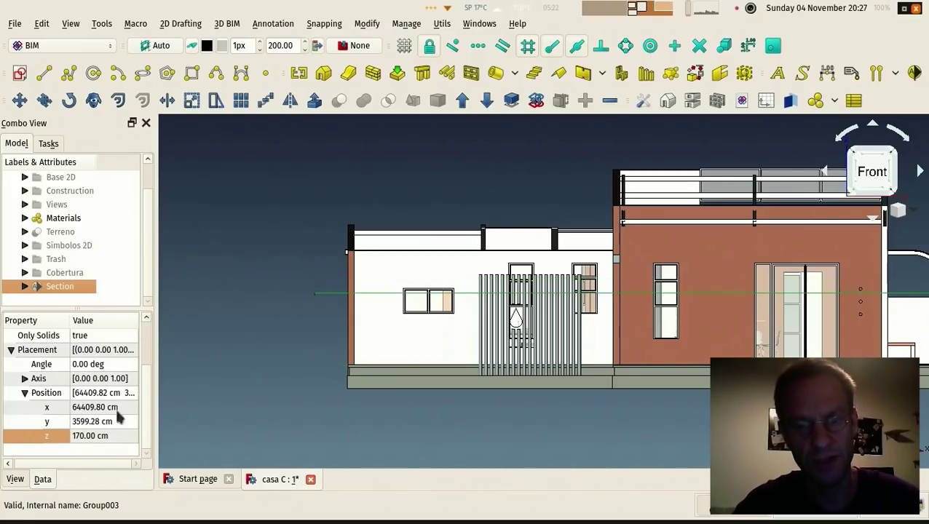
Step: Orbit to an oblique view of the lowered cut and reselect the section plane
left_click(304, 363)
middle_click_drag(741, 263, 704, 193)
scroll(705, 192, "down", 6)
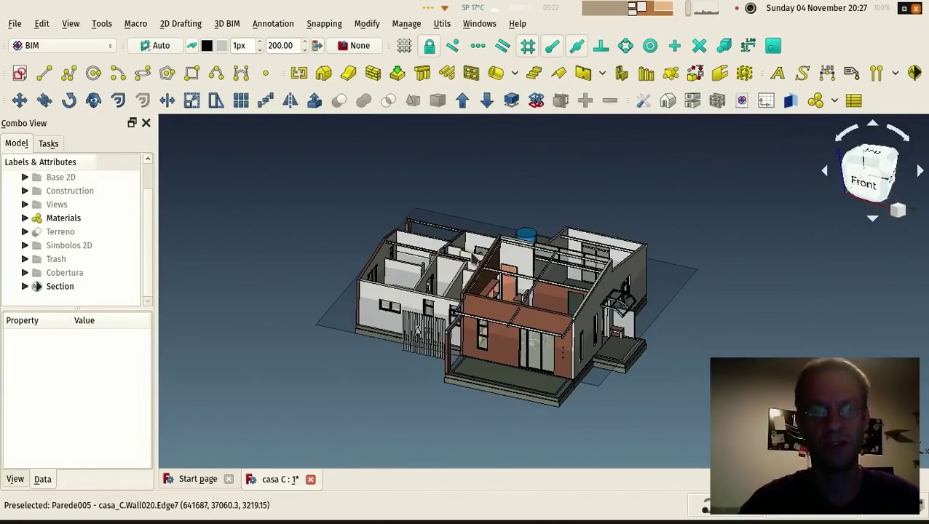
left_click(318, 327)
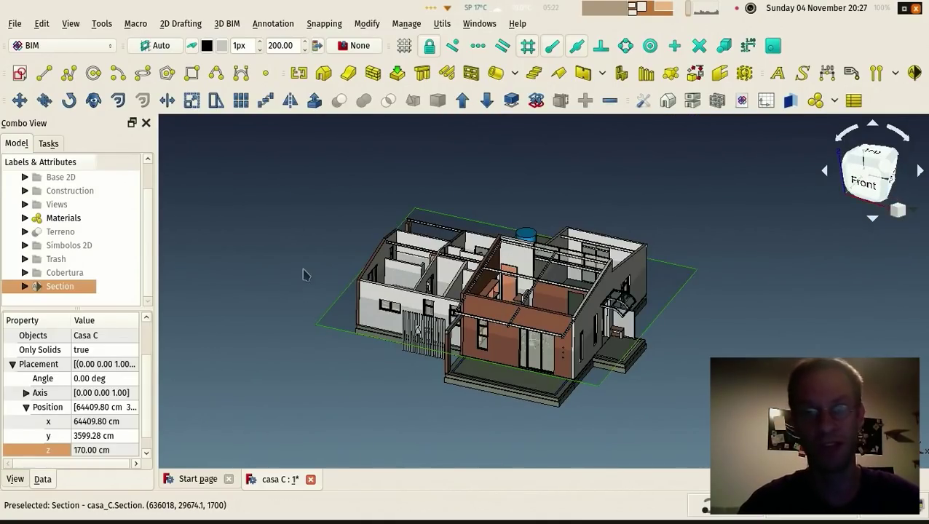
Step: From top view, generate a Shape 2D View of the section plane
key("2")
middle_click_drag(425, 327, 338, 357)
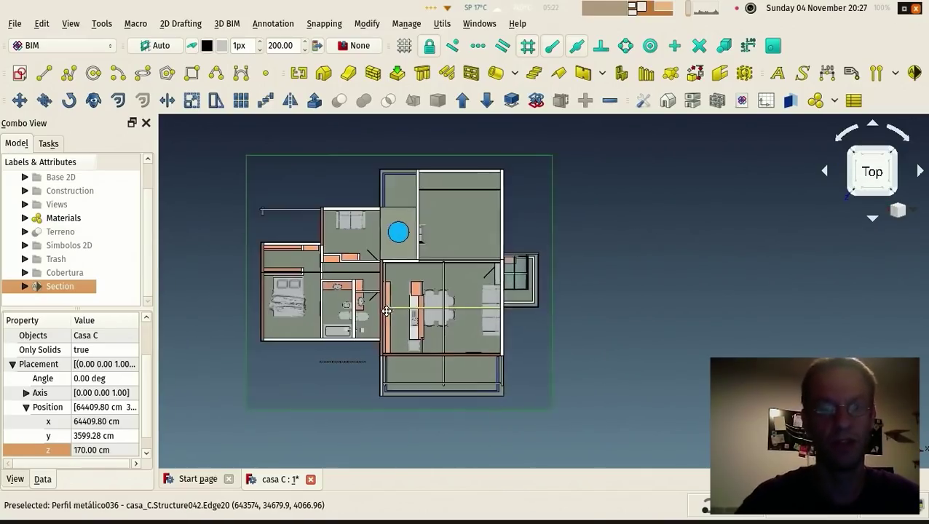
middle_click_drag(652, 237, 657, 249)
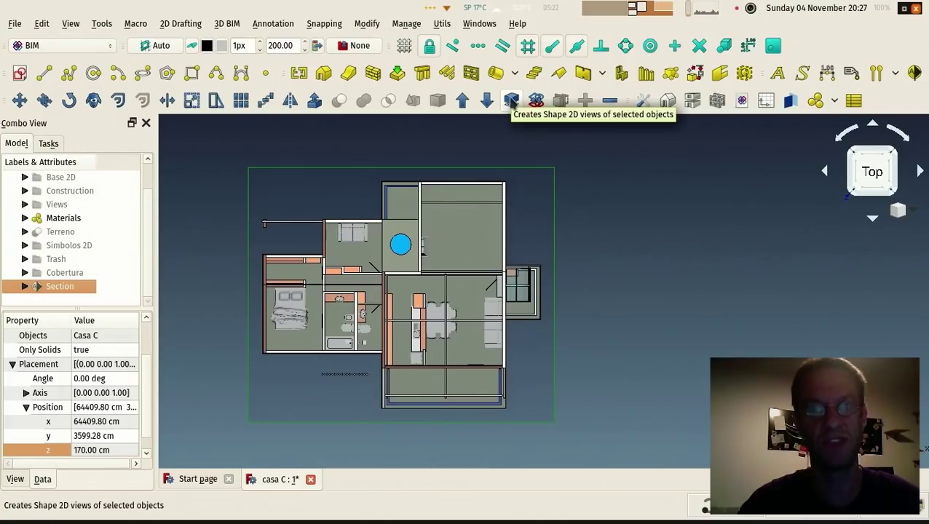
left_click(511, 102)
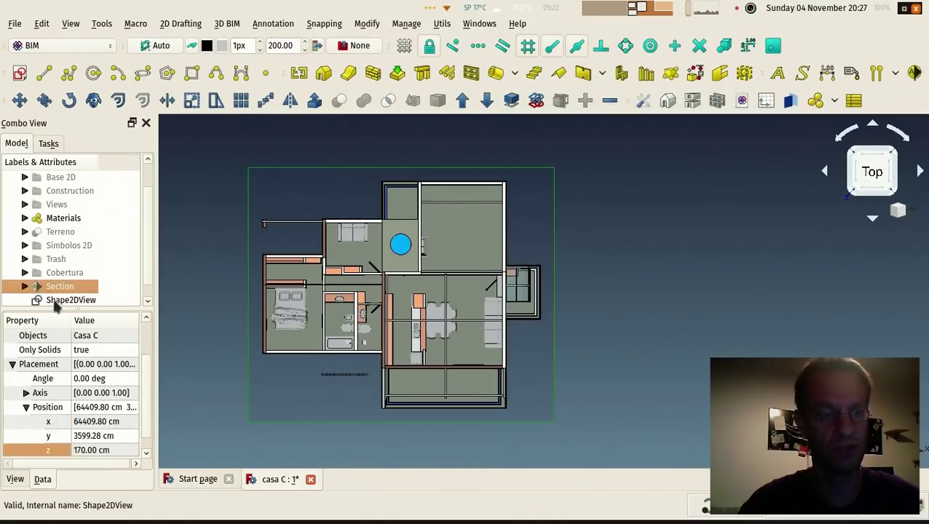
Step: Move the Shape2DView 1760 cm along X beside the house model
key("m")
key("v")
left_click(373, 431)
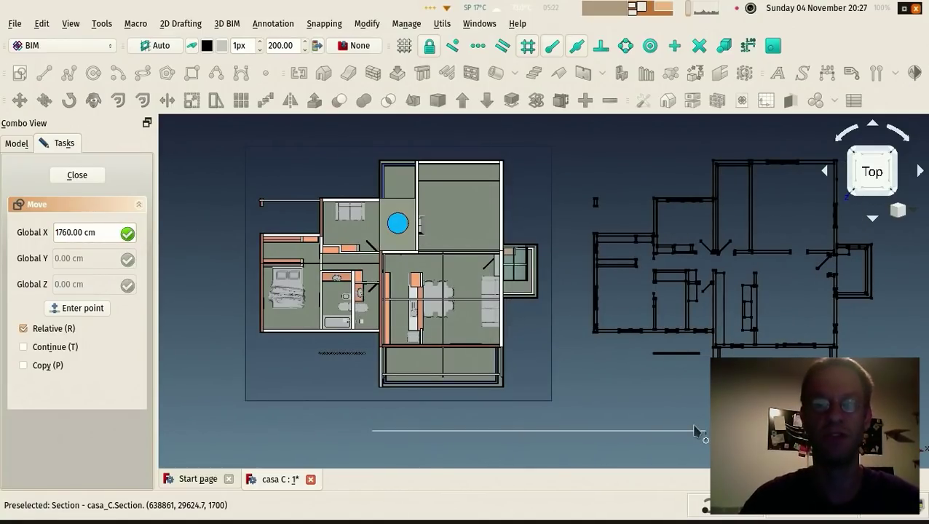
left_click(697, 433)
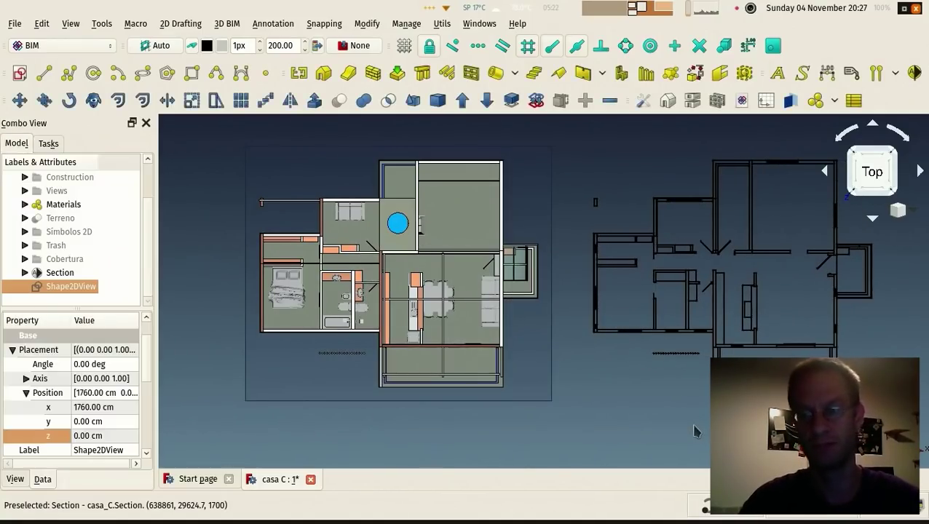
Step: Check the 2D view's View properties and frame both plans together
scroll(574, 421, "up", 10)
scroll(532, 345, "down", 4)
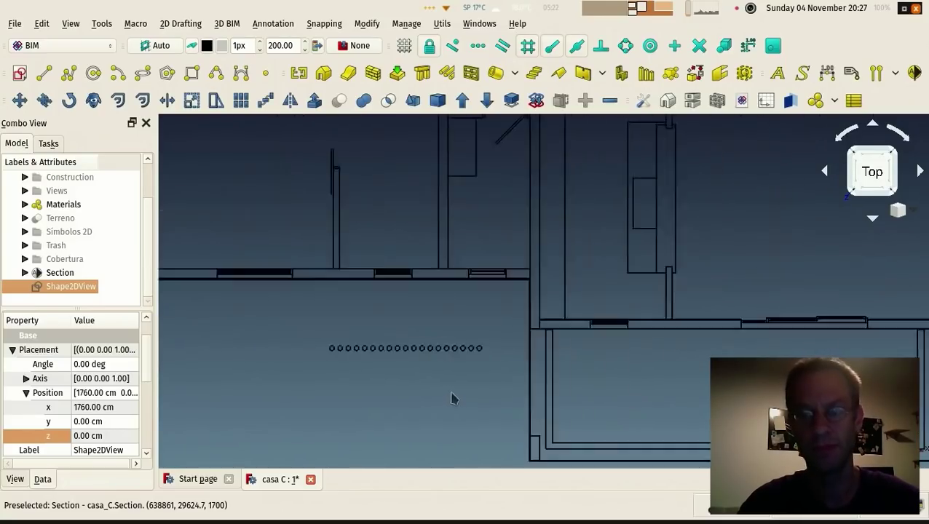
scroll(431, 346, "down", 4)
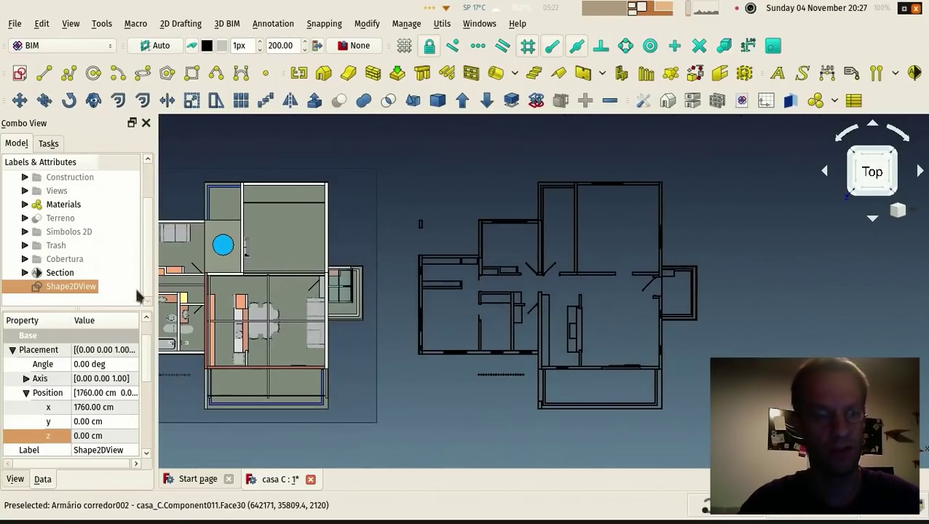
left_click(15, 480)
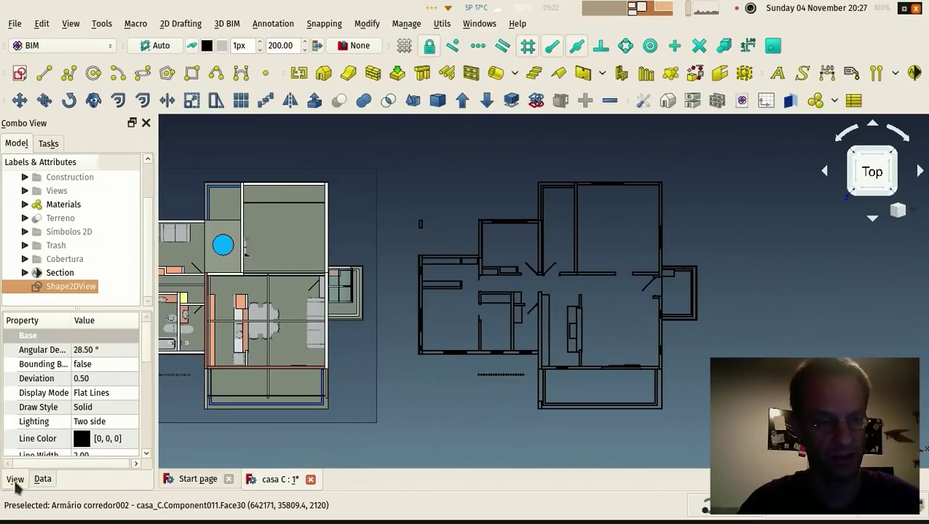
scroll(102, 396, "down", 1)
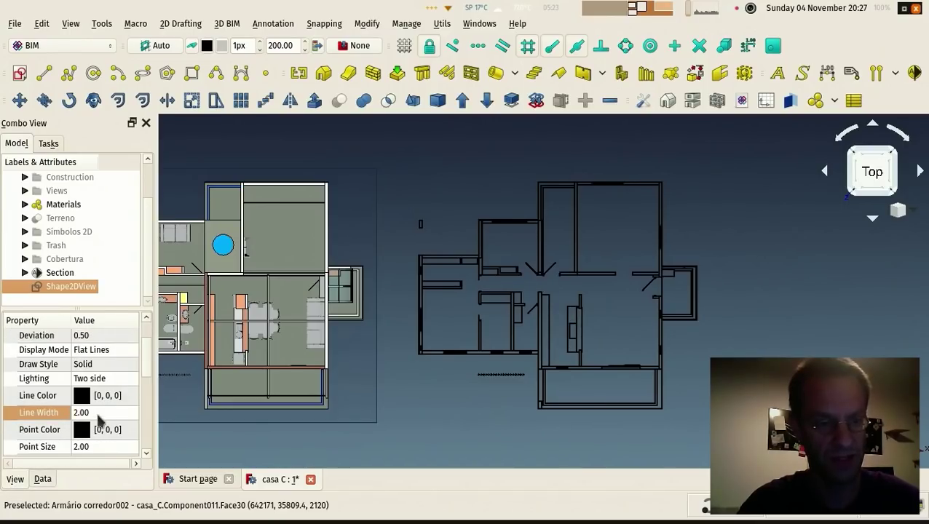
left_click(440, 393)
scroll(445, 394, "up", 2)
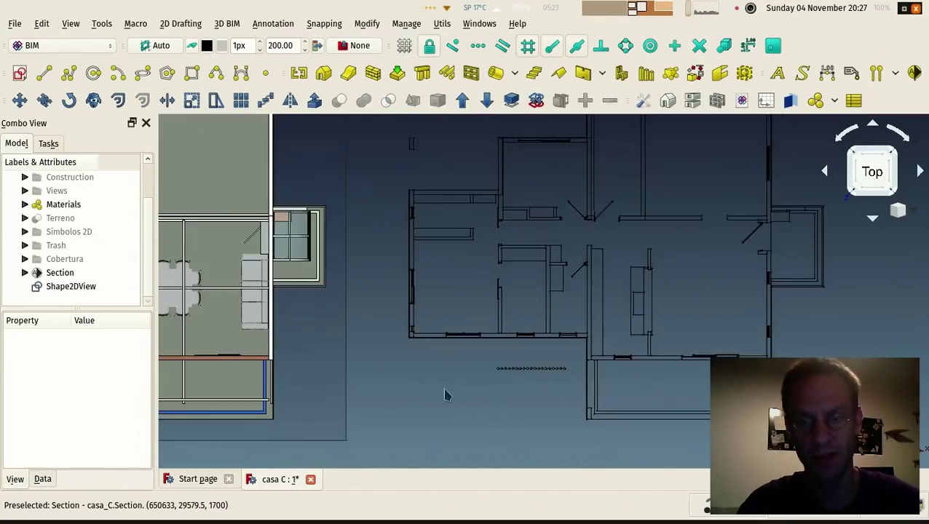
scroll(535, 404, "down", 2)
middle_click_drag(535, 404, 582, 404)
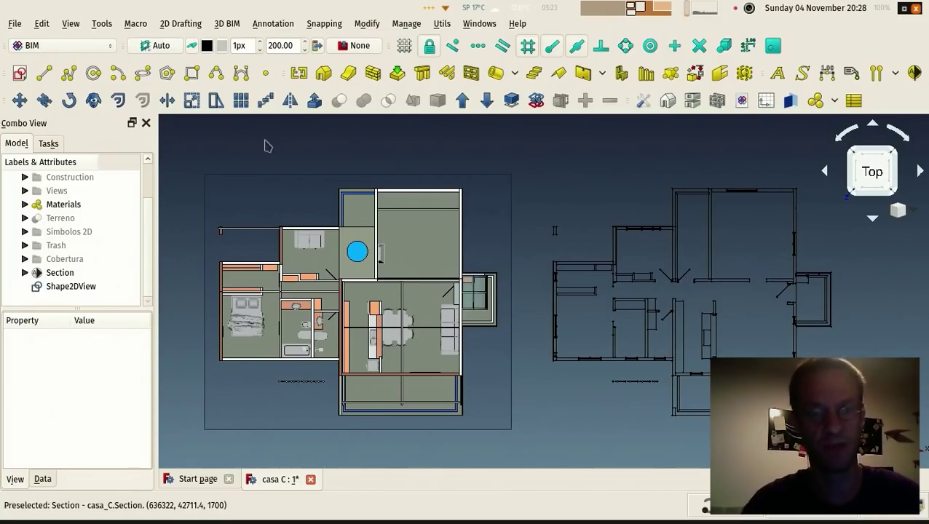
Step: Create a second Shape 2D View from the Section and inspect the first view's Data properties
left_click(278, 179)
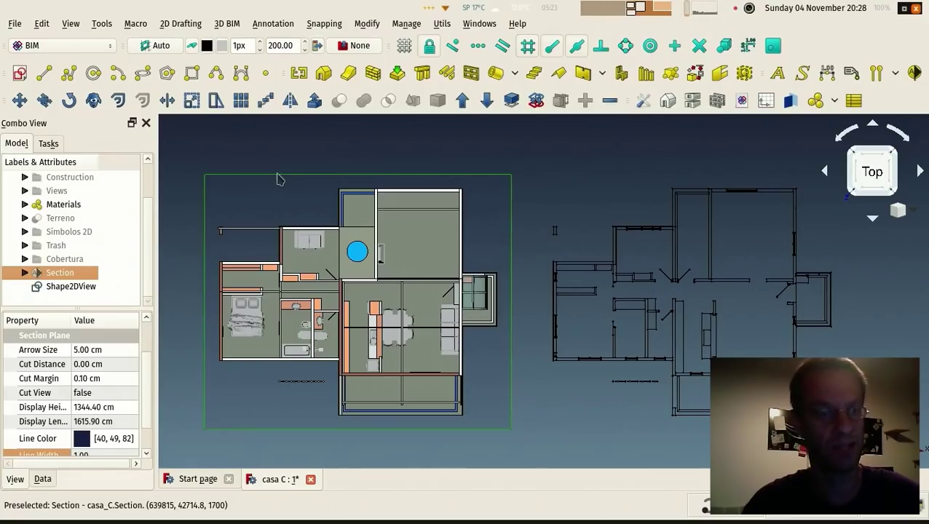
left_click(511, 100)
left_click(70, 286)
mouse_move(149, 364)
left_mouse_down()
mouse_move(146, 429)
mouse_move(141, 387)
mouse_move(149, 379)
mouse_move(151, 420)
left_mouse_up()
scroll(73, 422, "up", 1)
left_click(46, 483)
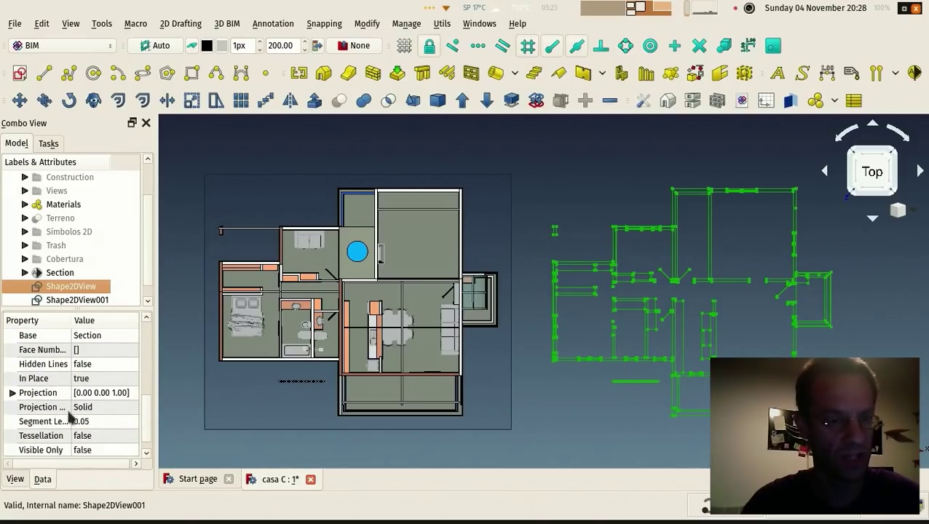
Step: Select Shape2DView001 and open its Projection Mode dropdown
left_click(65, 299)
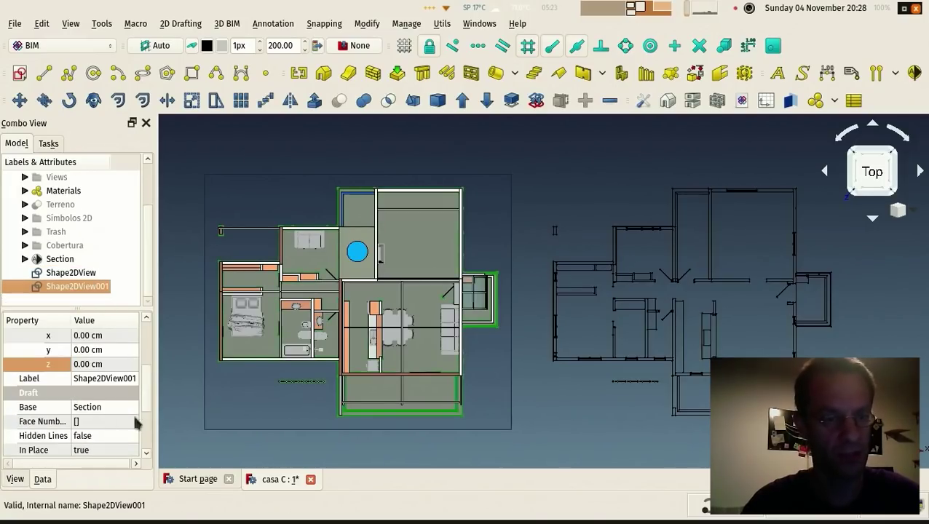
left_click_drag(144, 379, 148, 430)
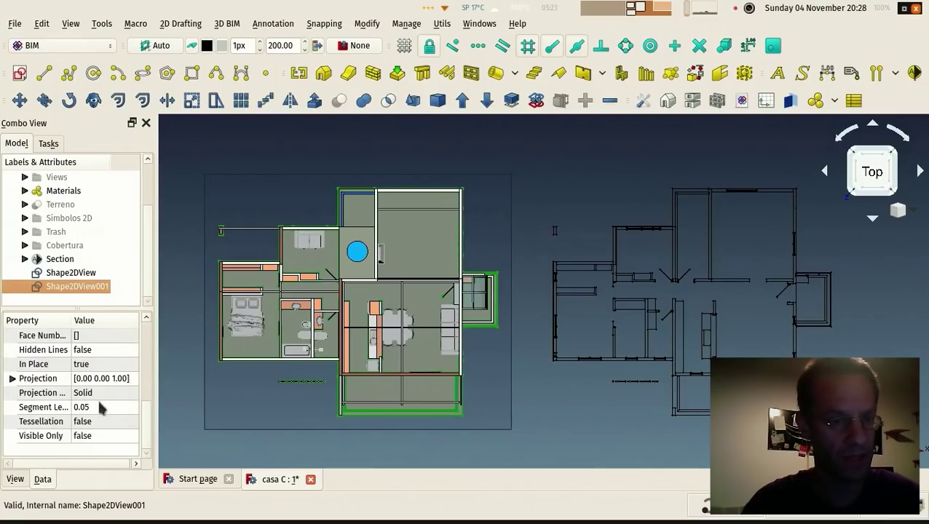
left_click(104, 392)
left_click(121, 393)
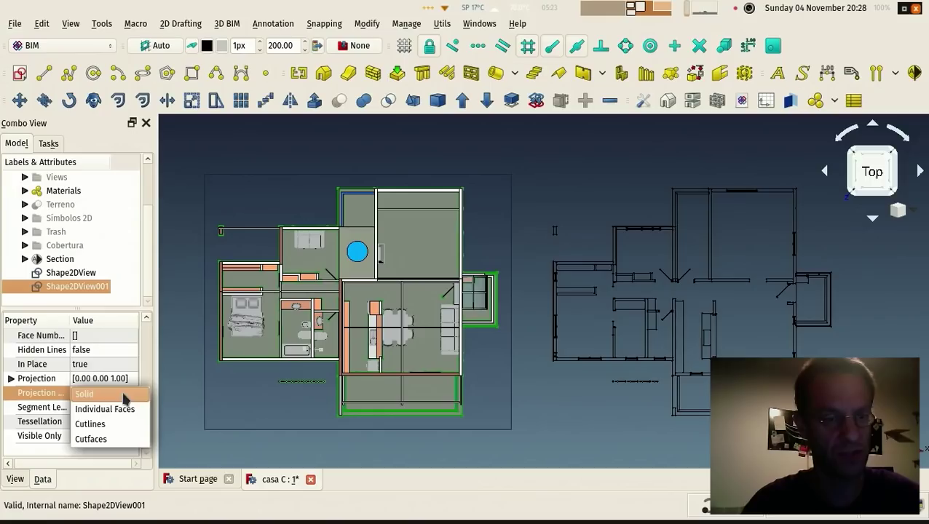
Step: Set Shape2DView001 to Cutfaces projection and move it near the first plan
left_click(110, 433)
key("m")
key("v")
left_click(300, 399)
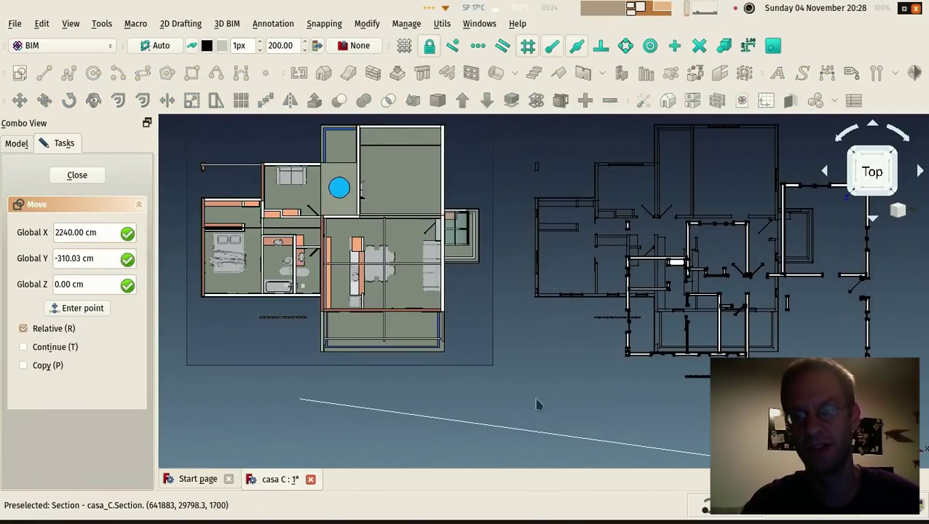
left_click(529, 364)
middle_click_drag(532, 365, 612, 389)
scroll(622, 373, "up", 5)
middle_click_drag(594, 351, 555, 375)
Step: Move Shape2DView001 again, snapping its wall corner onto the matching plan corner
key("m")
key("v")
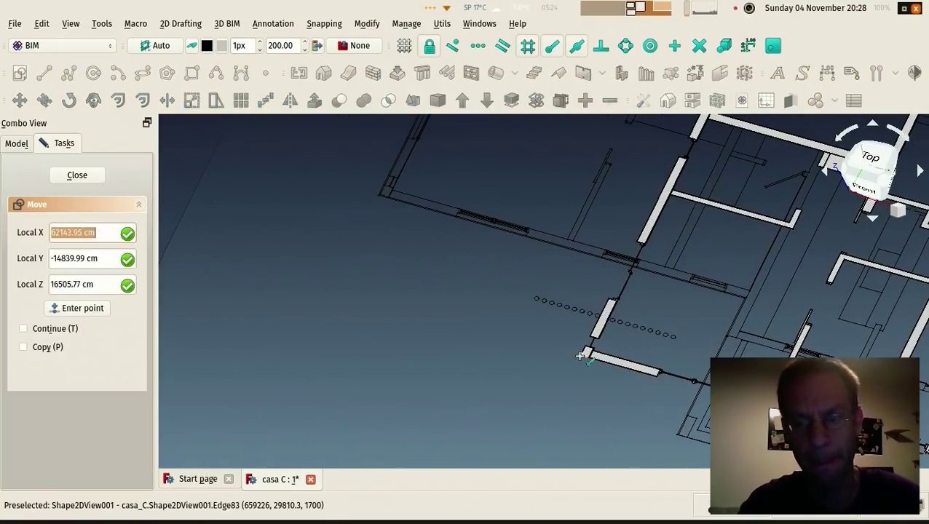
left_click(580, 356)
scroll(379, 189, "up", 8)
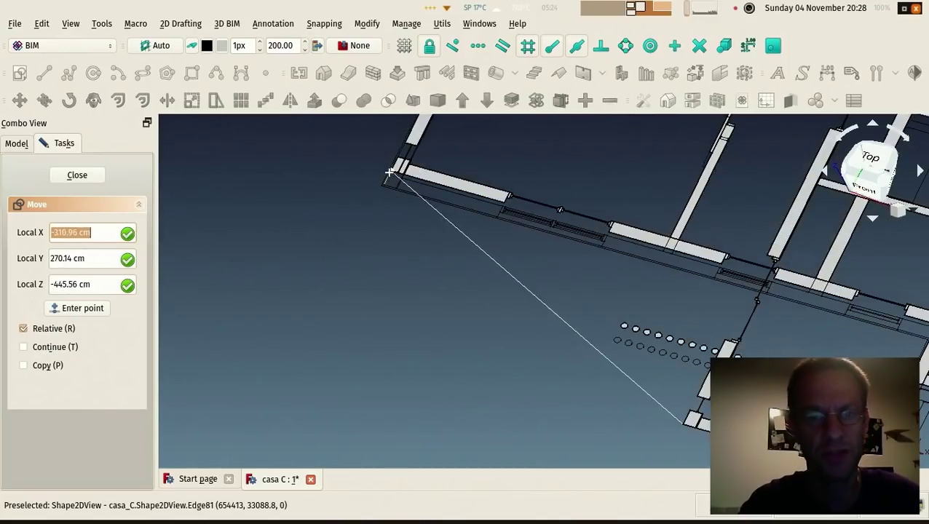
scroll(348, 238, "up", 4)
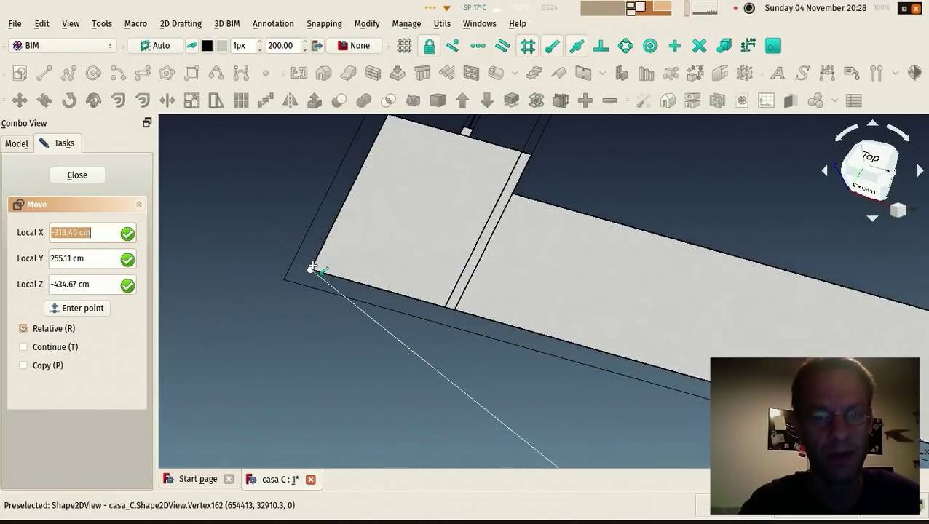
left_click(312, 269)
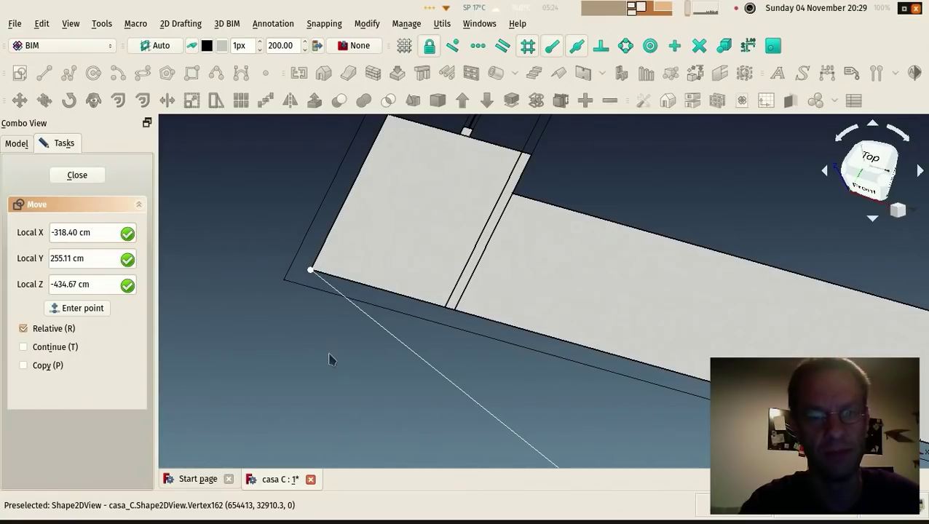
Step: Finish the move and zoom around the top view to check cut faces overlay the outlines
left_click(329, 358)
scroll(327, 356, "down", 6)
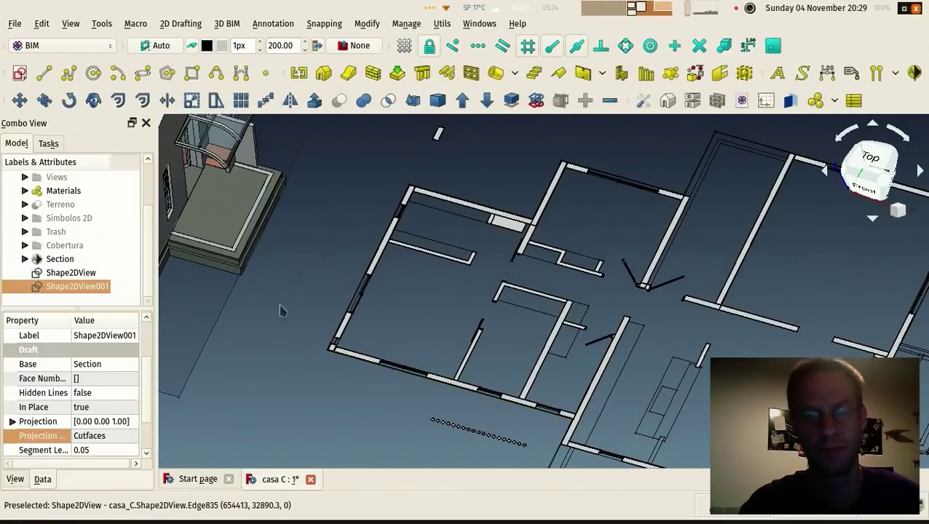
key("2")
scroll(350, 319, "up", 6)
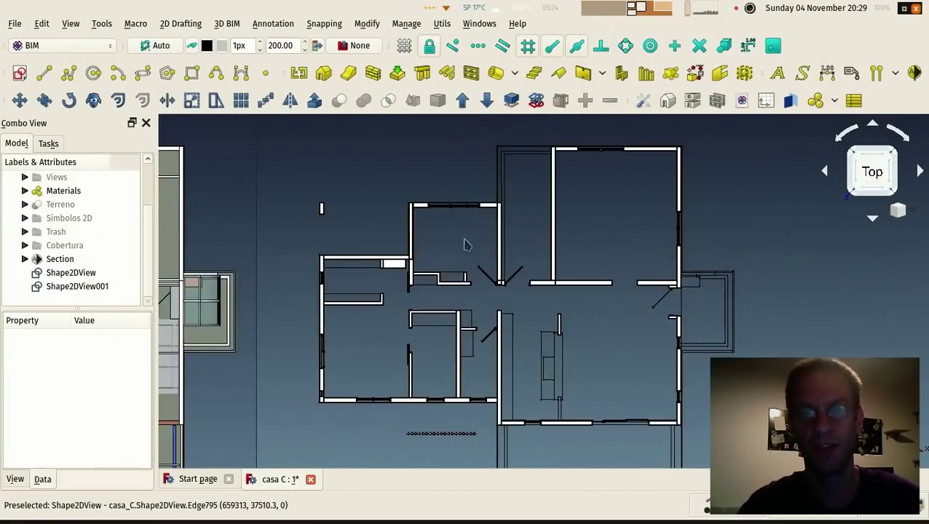
scroll(431, 266, "up", 5)
scroll(486, 342, "down", 3)
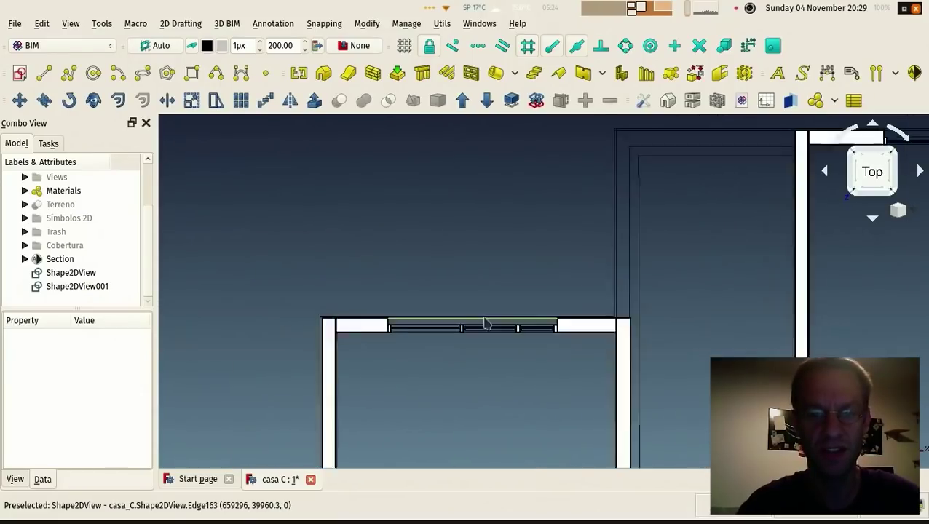
scroll(437, 334, "up", 3)
scroll(348, 359, "down", 5)
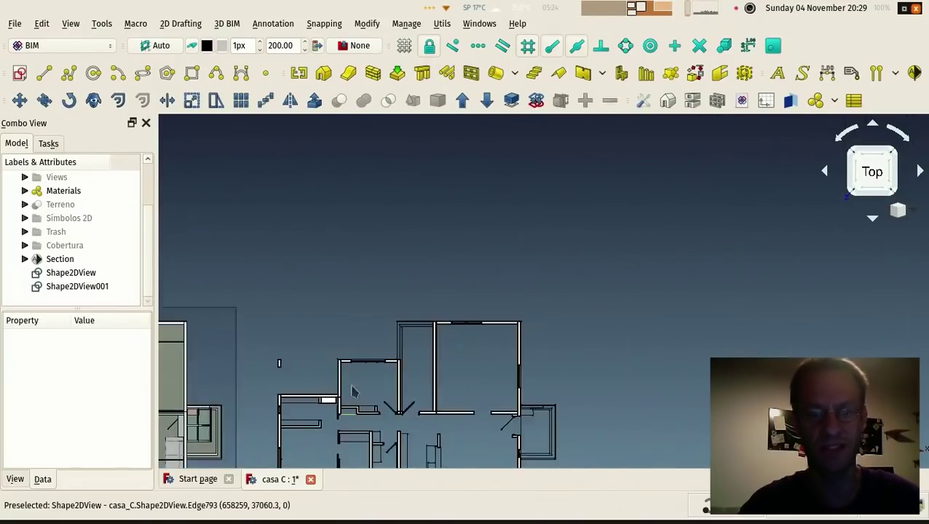
scroll(265, 346, "up", 2)
scroll(460, 317, "up", 3)
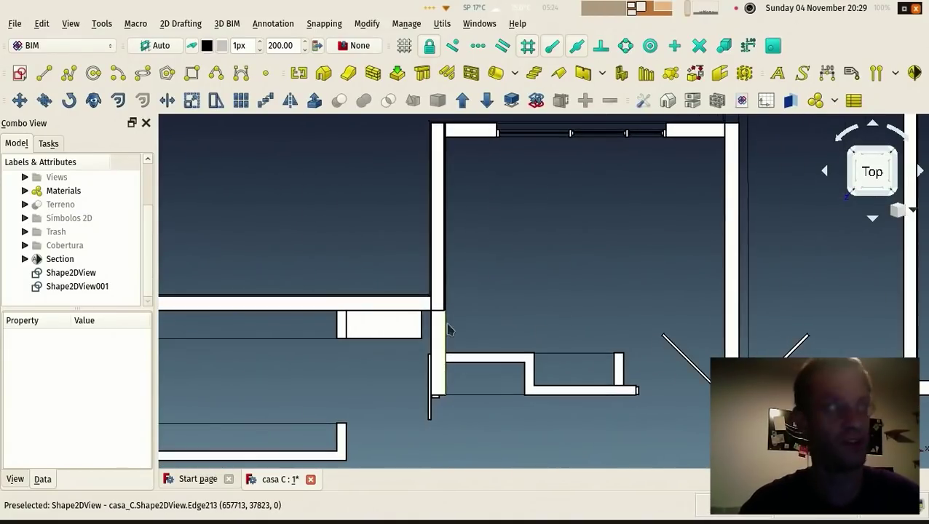
scroll(549, 333, "down", 3)
scroll(632, 192, "up", 4)
scroll(474, 291, "up", 1)
scroll(474, 291, "down", 4)
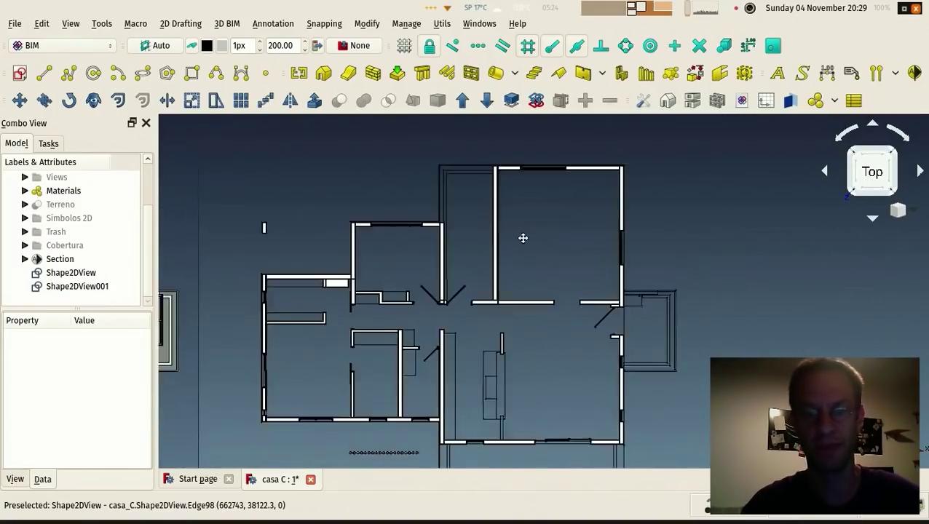
scroll(541, 228, "down", 1)
middle_click_drag(567, 230, 555, 247)
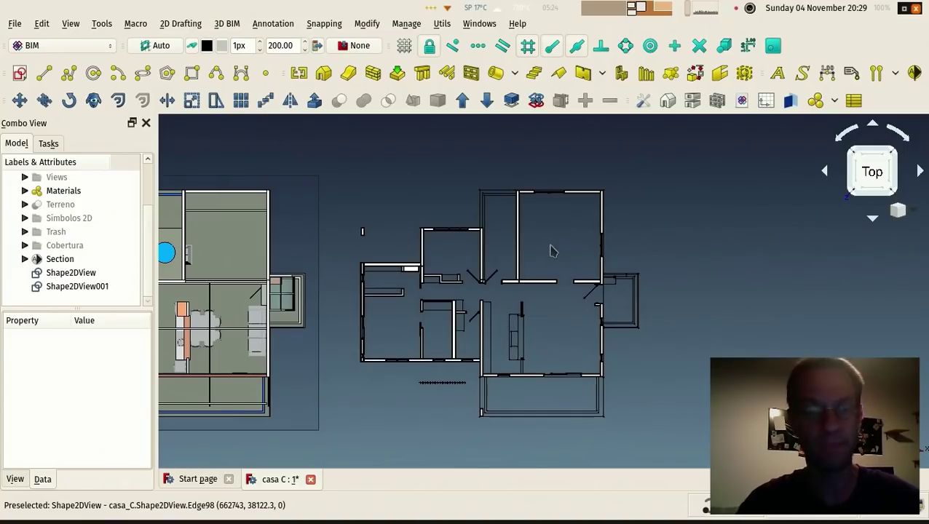
left_click(67, 273)
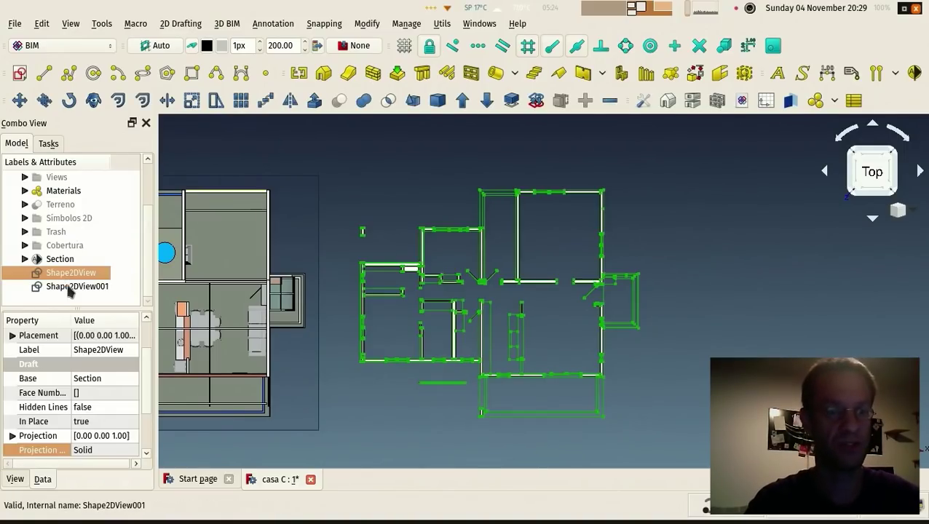
left_click(70, 287, "ctrl")
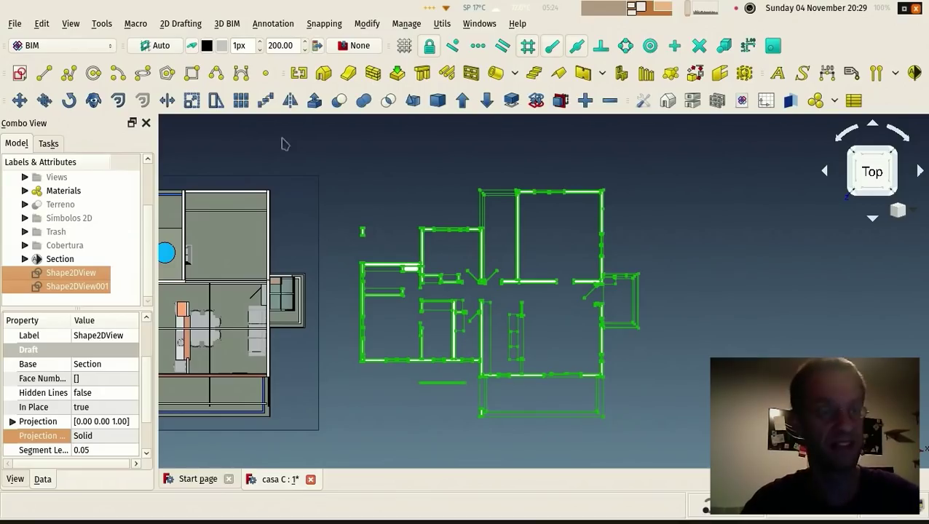
left_click(17, 25)
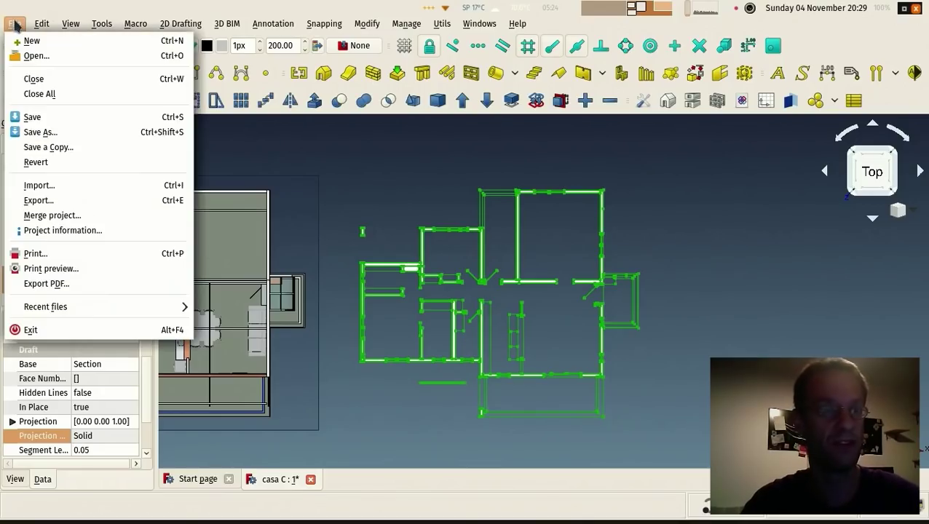
left_click(66, 192)
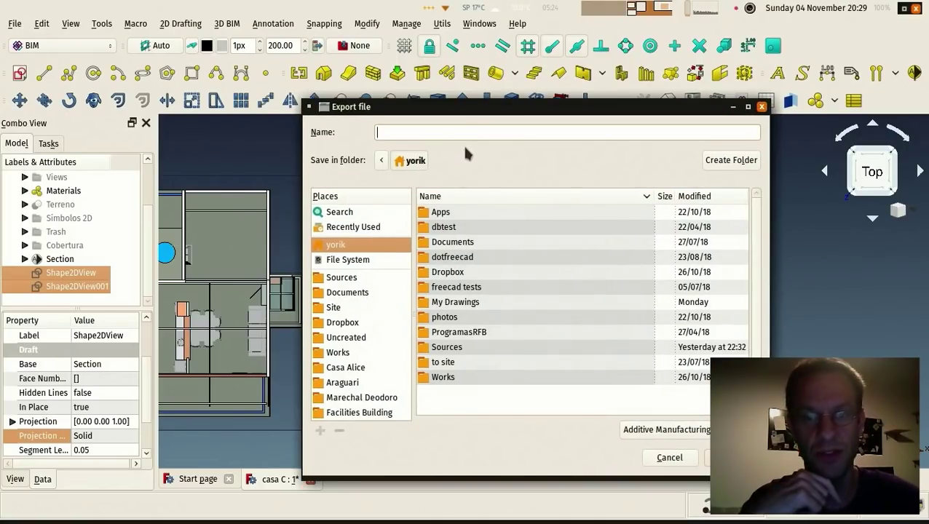
type("te")
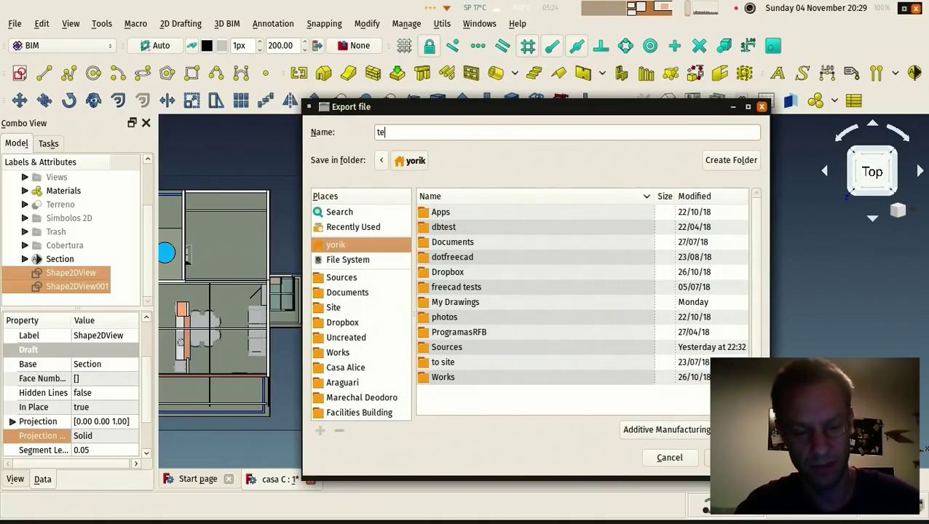
type("st")
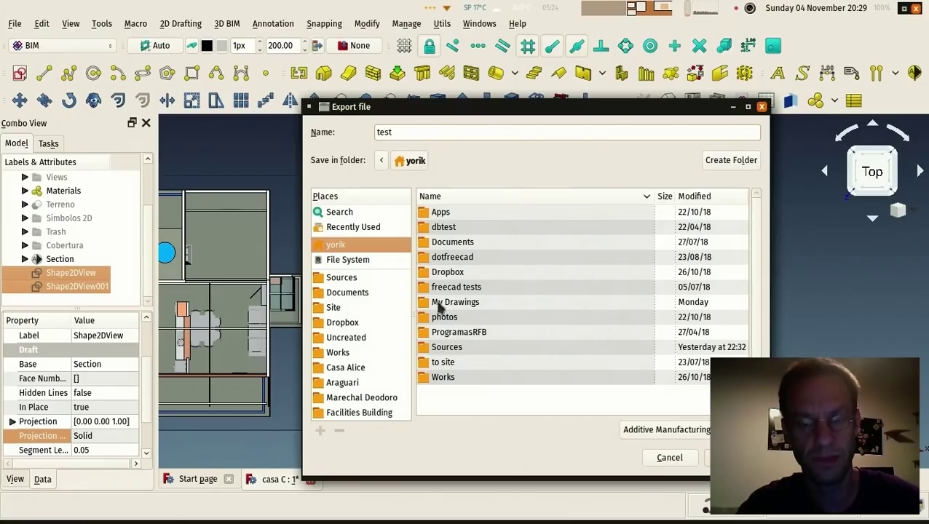
left_click(652, 431)
scroll(671, 425, "down", 5)
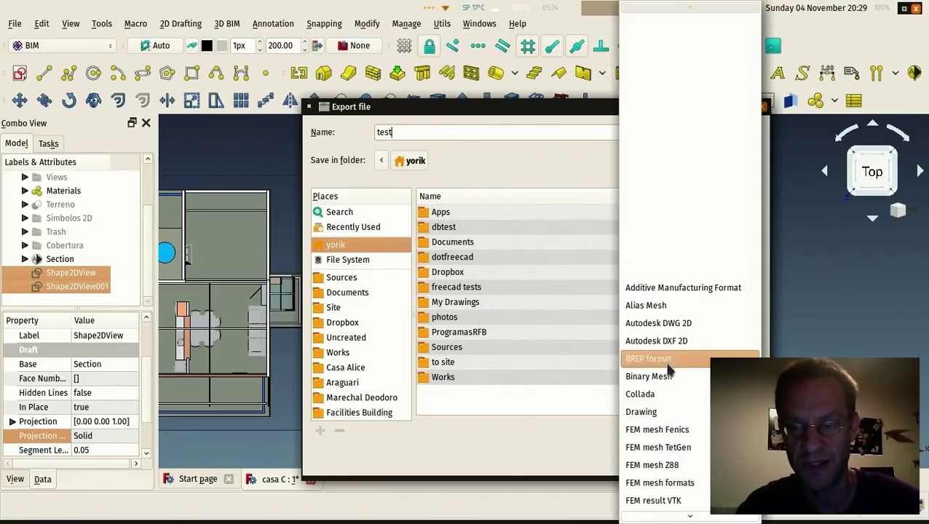
left_click(662, 342)
type(".dxf")
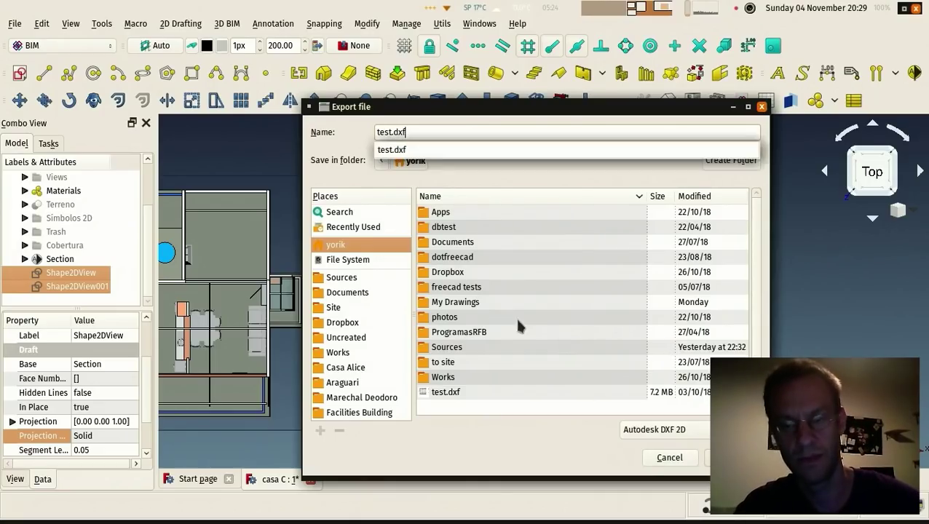
left_click(662, 465)
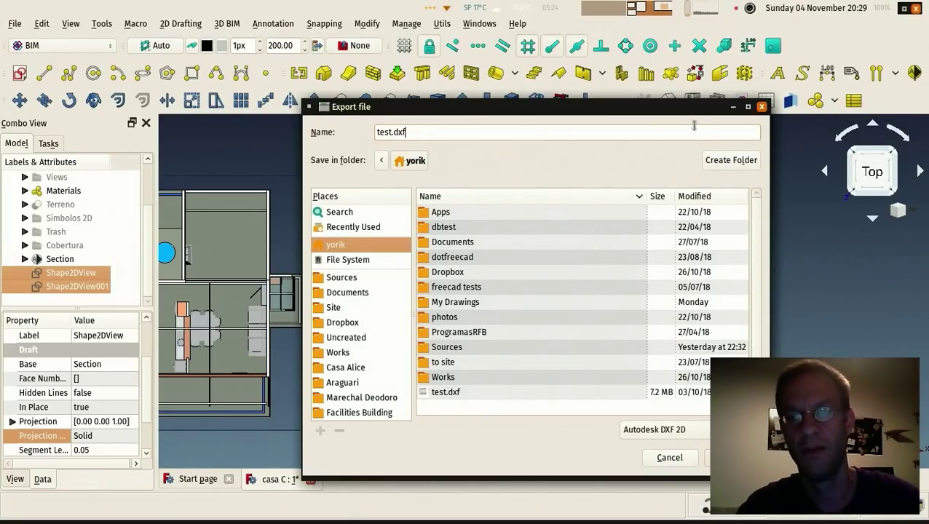
left_click_drag(688, 109, 638, 100)
left_click(630, 458)
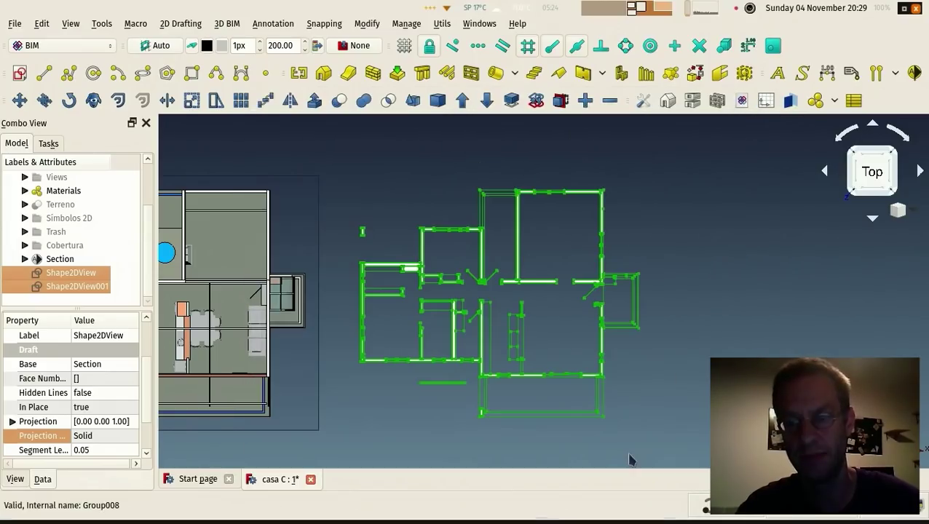
Step: Add a 95.00 cm dimension from the top wall corner to the window opening
left_click(431, 186)
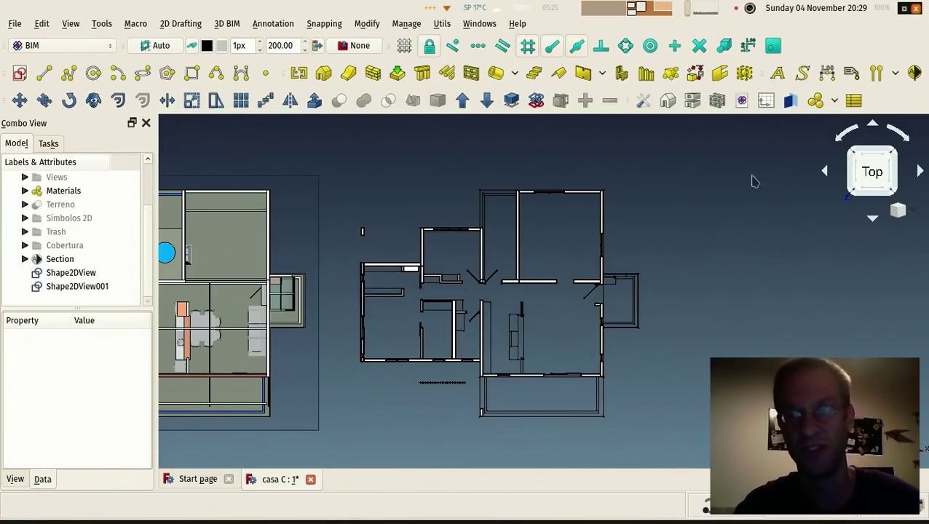
scroll(565, 174, "up", 5)
middle_click_drag(413, 233, 661, 211)
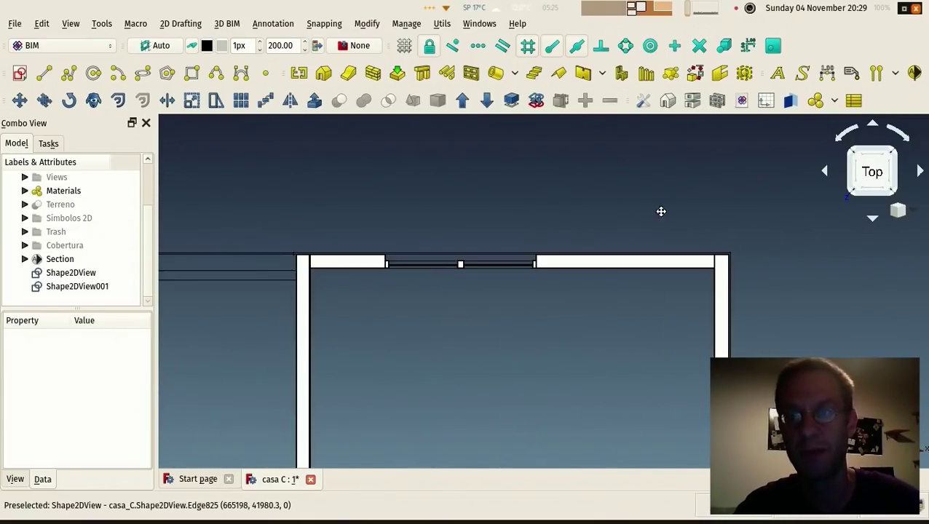
left_click(828, 75)
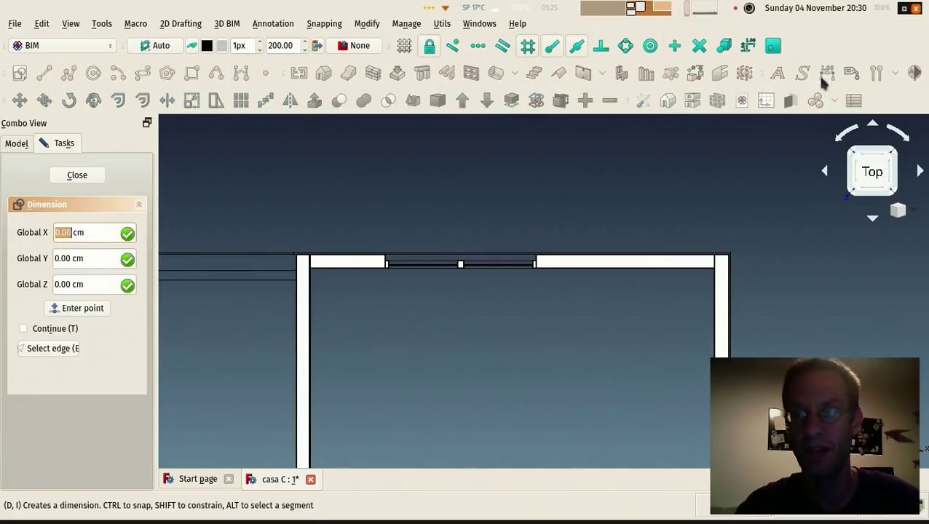
scroll(293, 253, "up", 6)
left_click(207, 297)
scroll(305, 222, "down", 5)
scroll(276, 258, "up", 3)
scroll(253, 328, "up", 2)
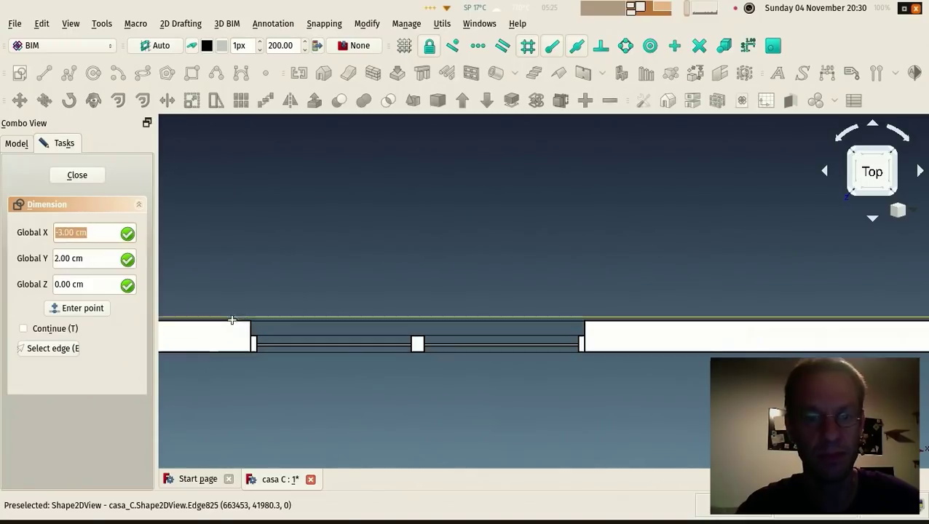
left_click(248, 322)
scroll(346, 236, "down", 3)
left_click(307, 235)
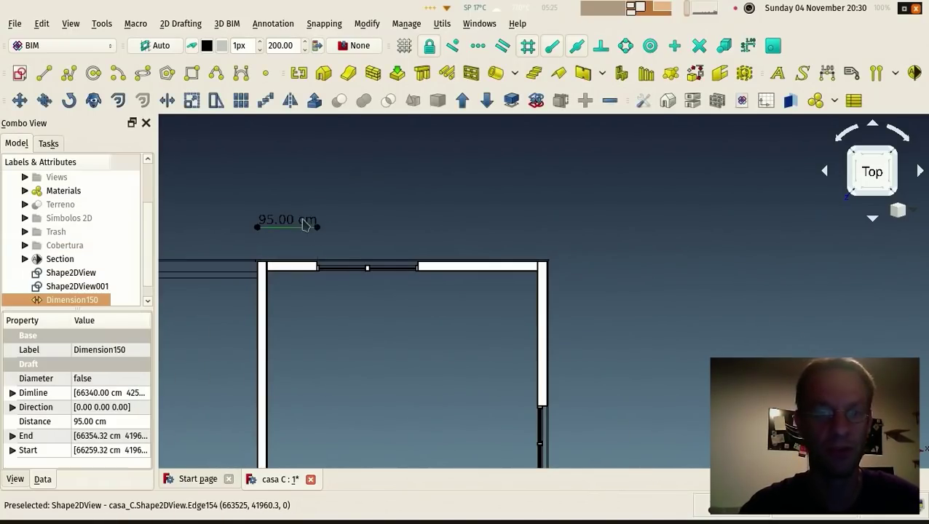
scroll(287, 242, "up", 2)
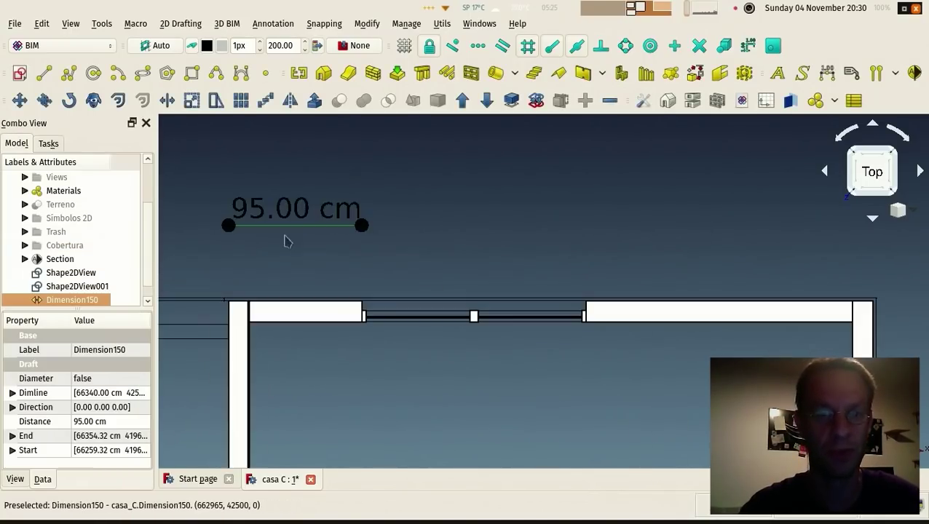
Step: Chain a 160.00 cm dimension across to the far side of the opening
left_click(827, 72)
left_click(362, 300)
left_click(592, 301)
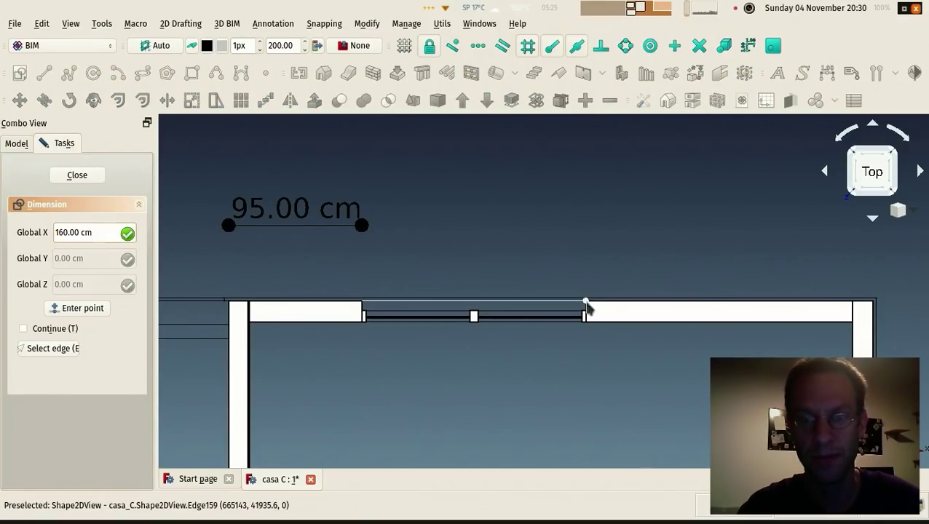
left_click(362, 226)
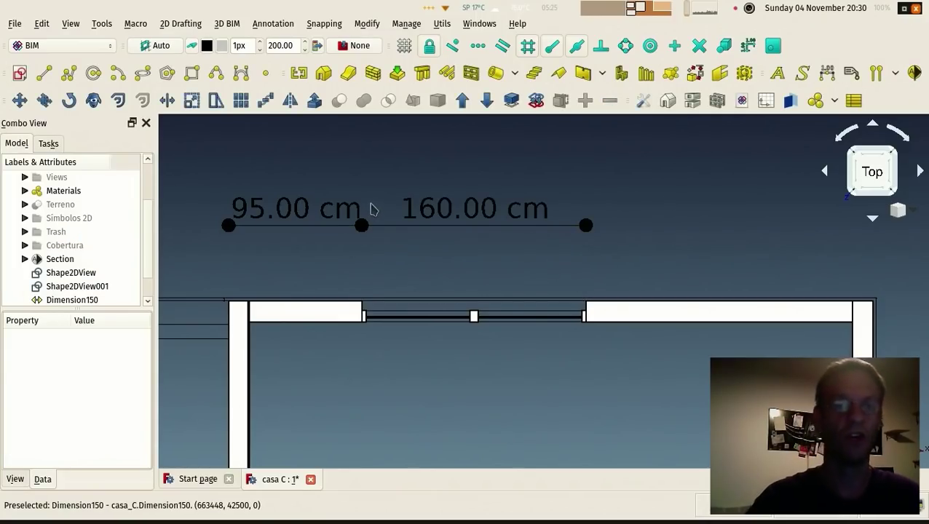
Step: Try tick end markers on the 160 cm and 95 cm dimensions
scroll(106, 260, "down", 1)
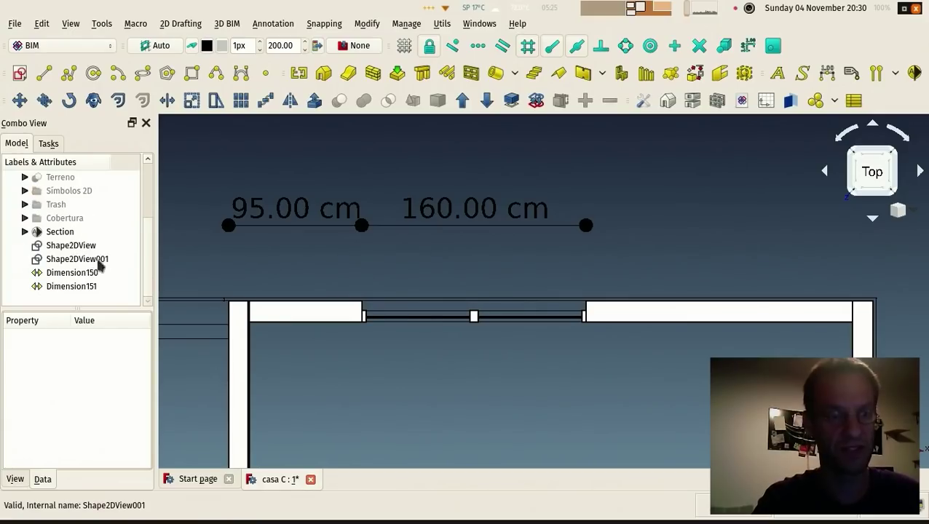
left_click(83, 274)
left_click(75, 288)
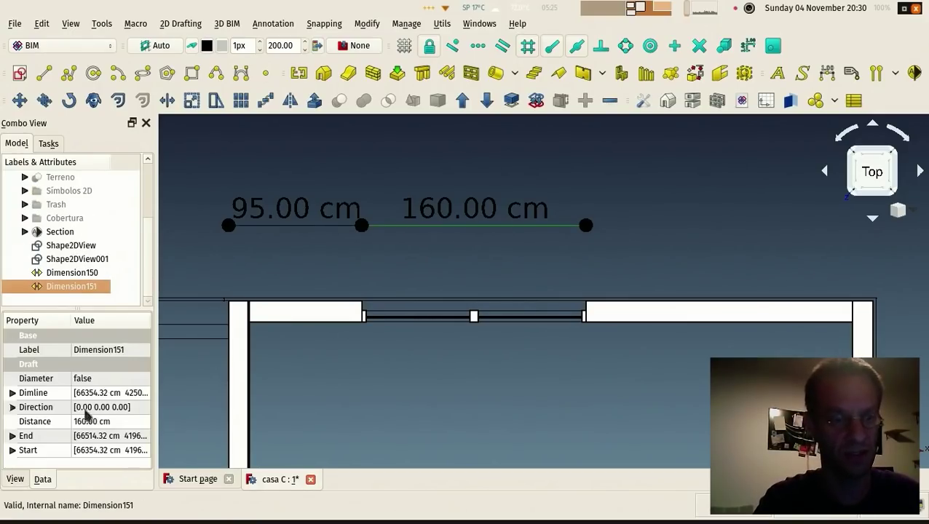
left_click(16, 480)
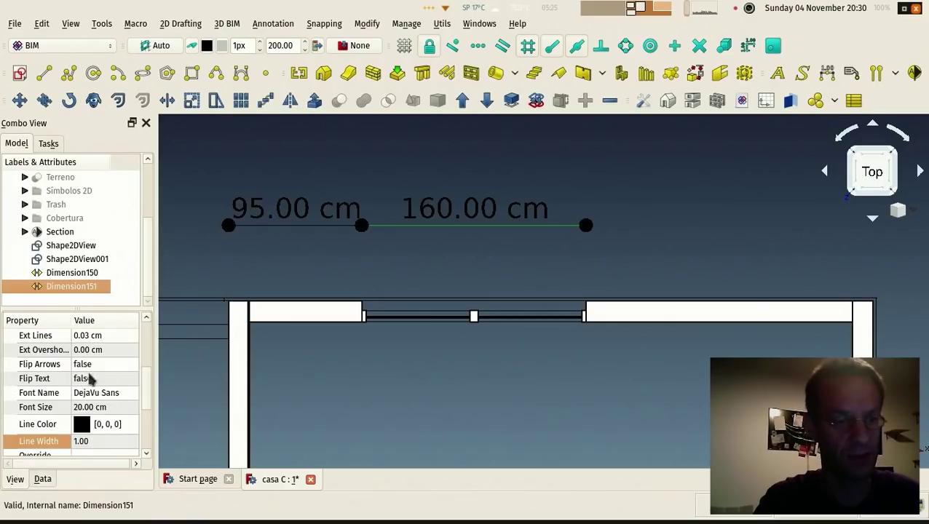
scroll(109, 358, "up", 3)
left_click(103, 409)
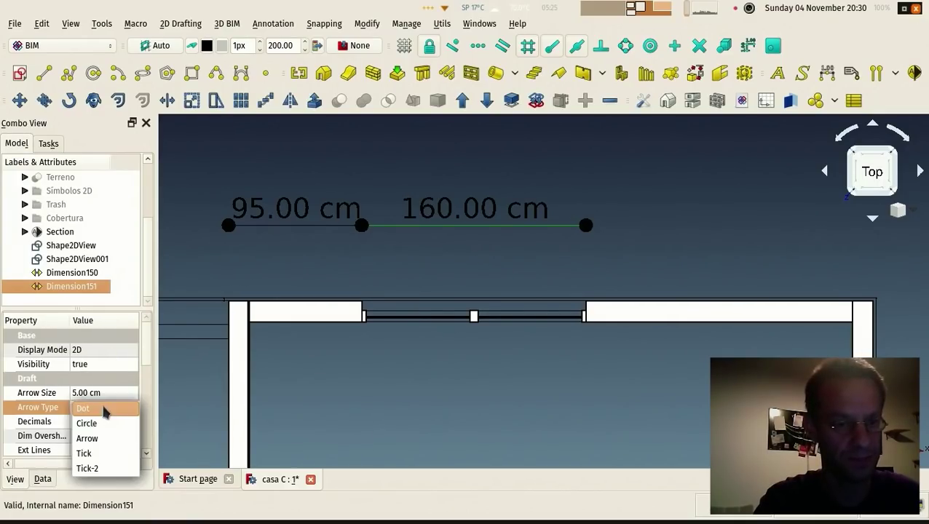
left_click(104, 453)
left_click(321, 259)
left_click(255, 226)
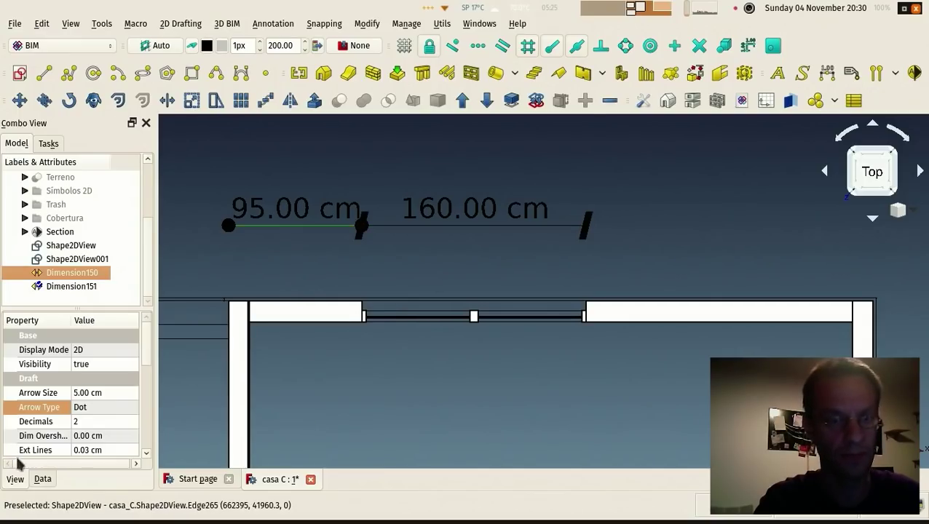
left_click(104, 407)
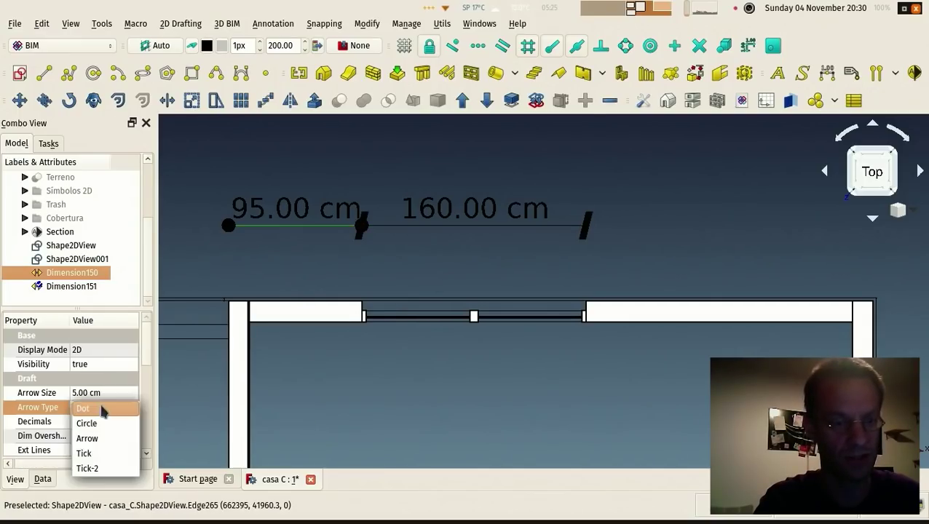
left_click(98, 453)
Step: Switch the 95 cm dimension's end markers back to arrows
left_click(323, 263)
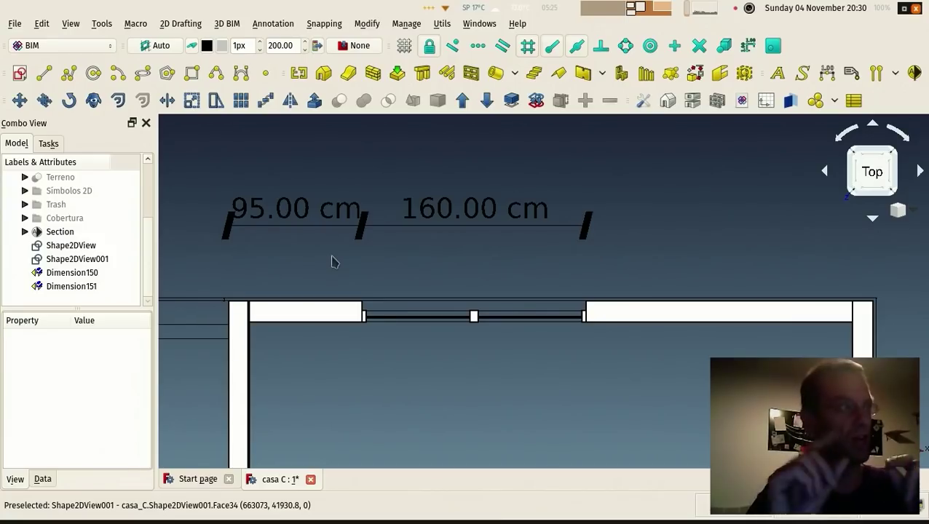
left_click(73, 272)
left_click(100, 405)
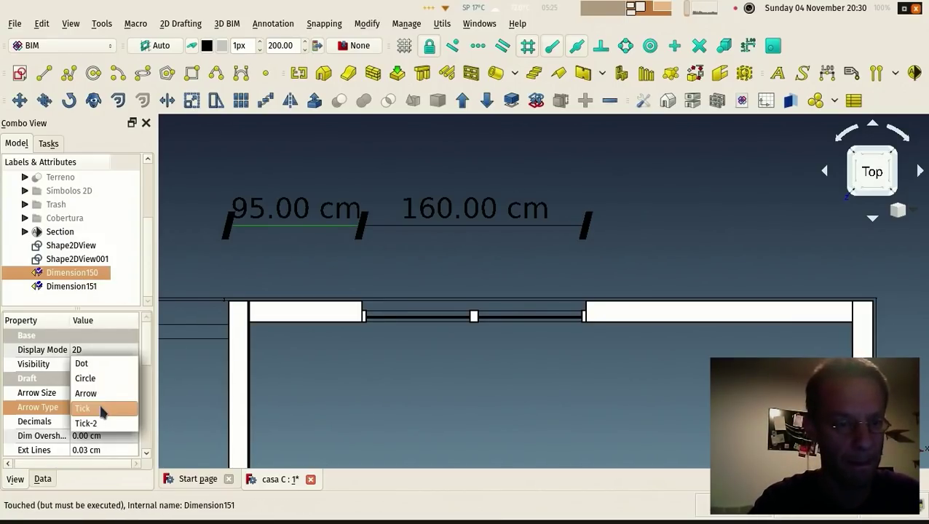
left_click(105, 394)
left_click(320, 284)
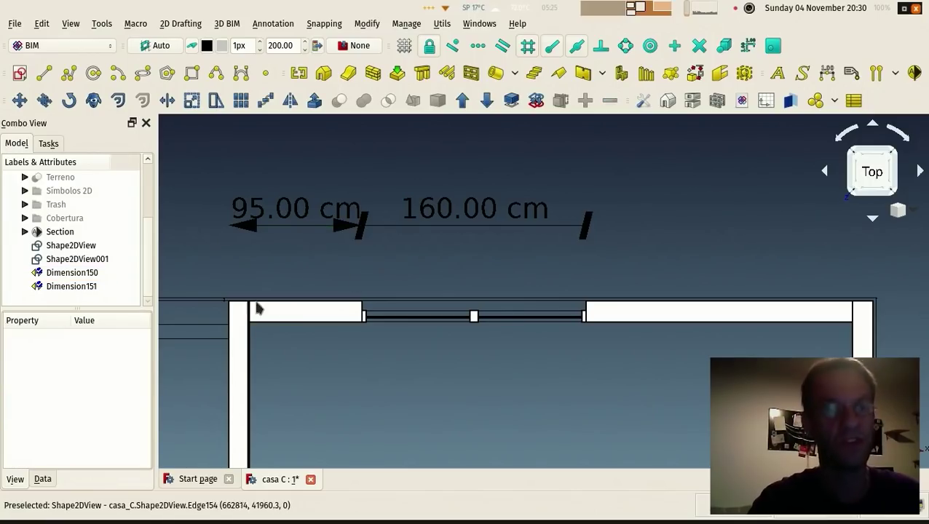
Step: Set Arrow Type to Circle on both the 95.00 cm and 160.00 cm dimensions
left_click(72, 272)
left_click(71, 286)
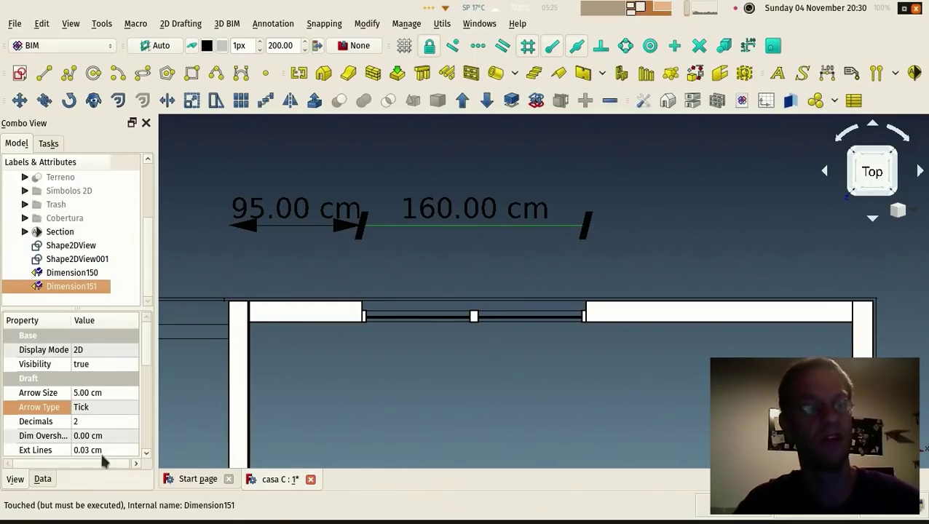
left_click(217, 273)
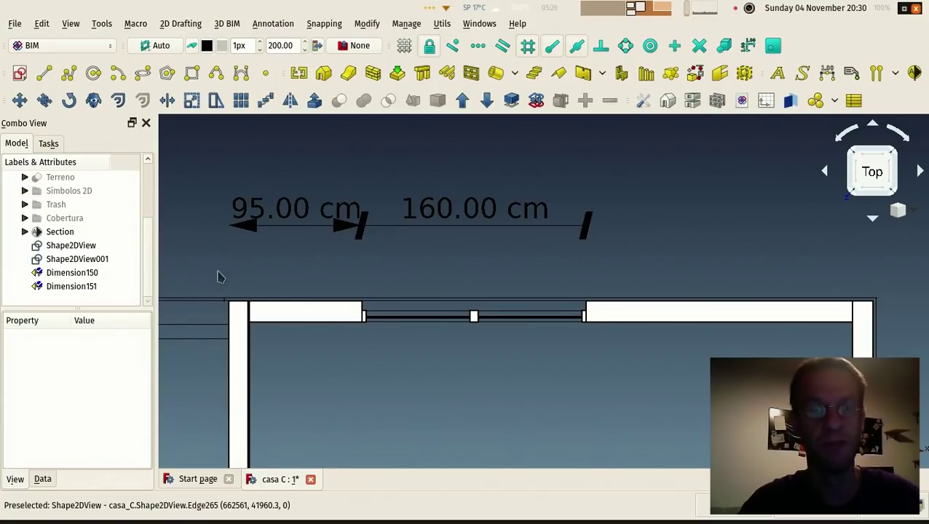
left_click(287, 232)
left_click(420, 230, "ctrl")
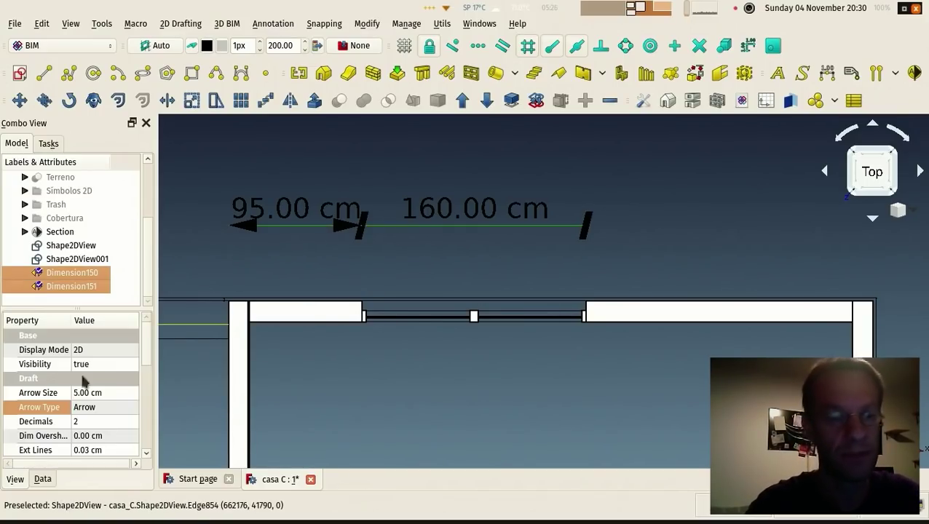
left_click(112, 392)
left_click(110, 404)
left_click(110, 404)
left_click(105, 394)
left_click(702, 231)
scroll(700, 231, "down", 5)
Step: Place a Draft text annotation reading 'room' inside the large top room
scroll(565, 195, "up", 3)
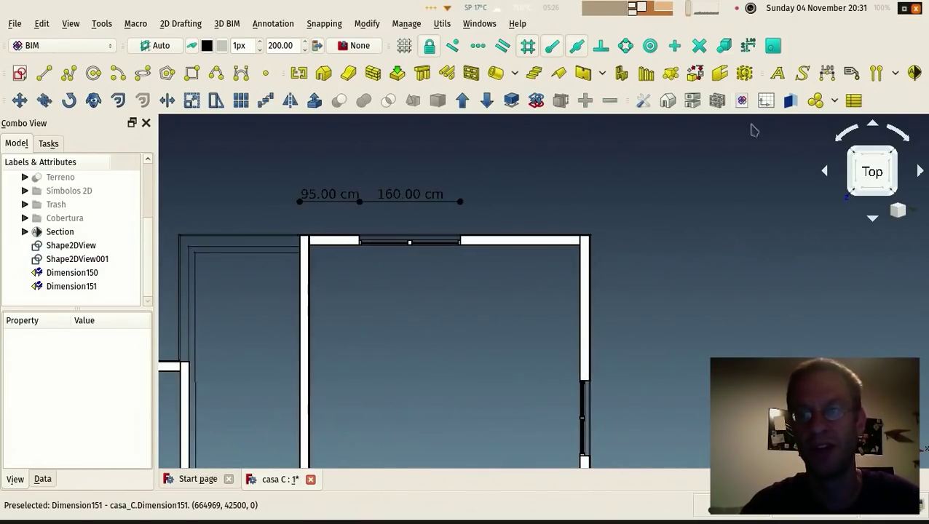
left_click(777, 72)
left_click(412, 380)
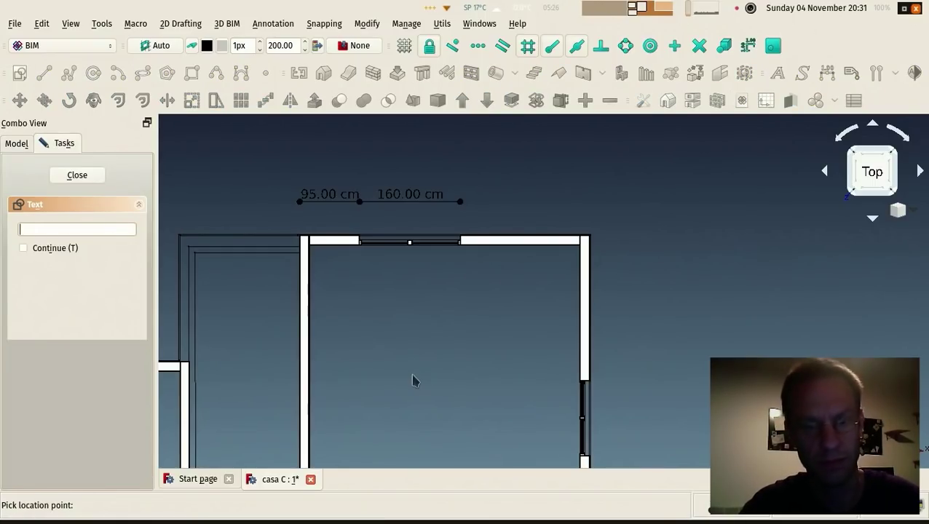
type("room")
key("Return")
key("Return")
left_click(416, 414)
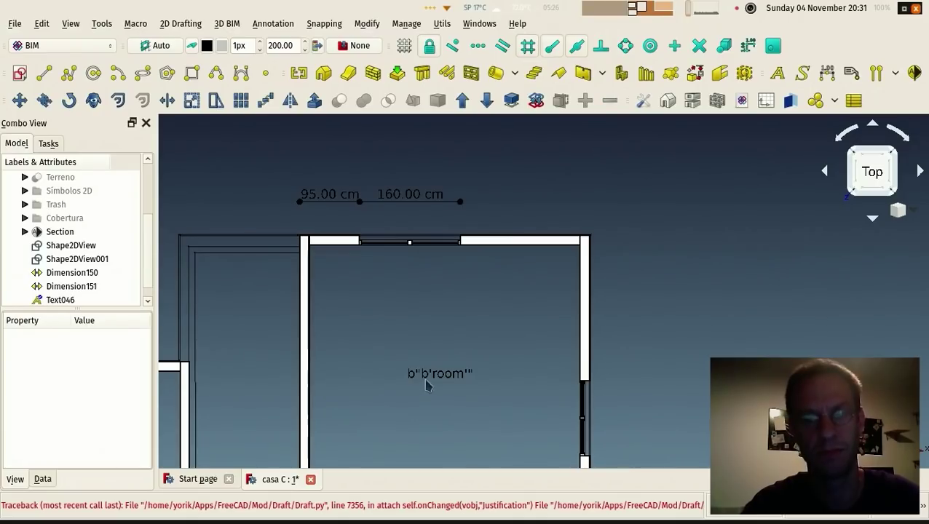
Step: Zoom out and pan to see the whole house plan
scroll(424, 399, "up", 1)
scroll(421, 401, "down", 1)
scroll(411, 342, "up", 1)
scroll(407, 318, "down", 1)
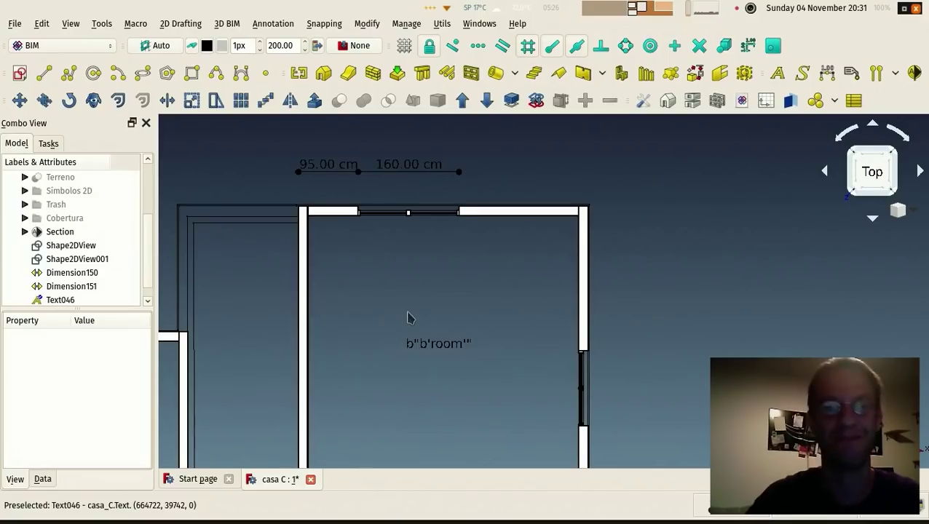
scroll(441, 297, "up", 1)
scroll(444, 294, "down", 1)
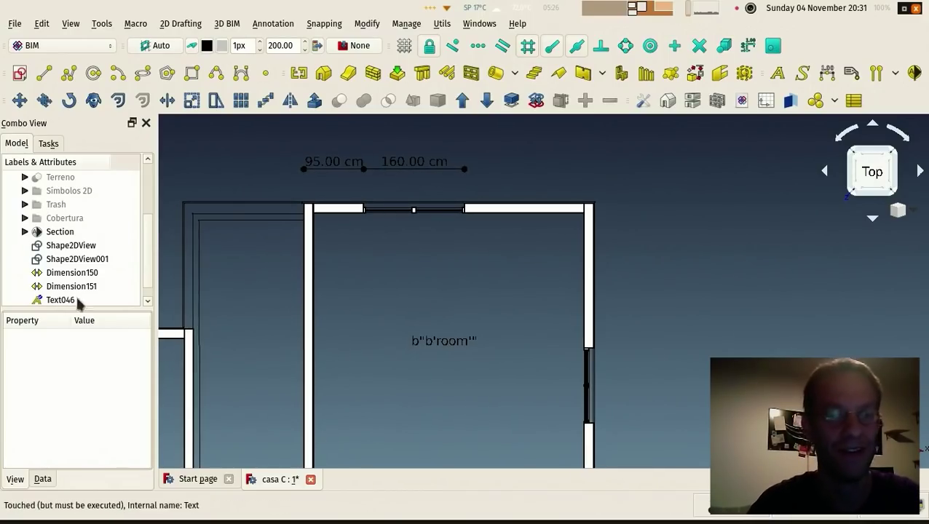
scroll(437, 283, "up", 1)
scroll(502, 286, "down", 1)
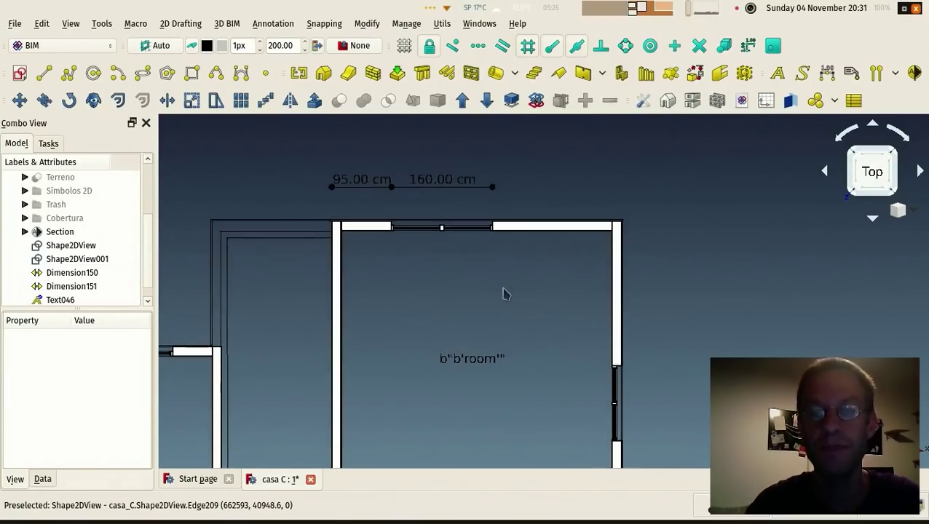
scroll(502, 291, "down", 4)
middle_click_drag(497, 290, 615, 242)
scroll(499, 238, "down", 1)
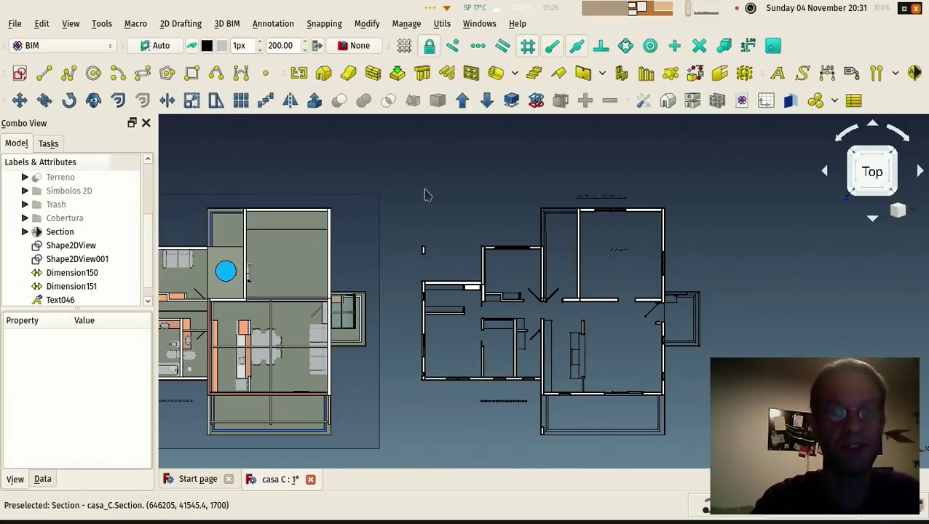
Step: Hide Shape2DView through Text046 and center the section plan in the view
left_click(72, 245)
scroll(58, 287, "down", 1)
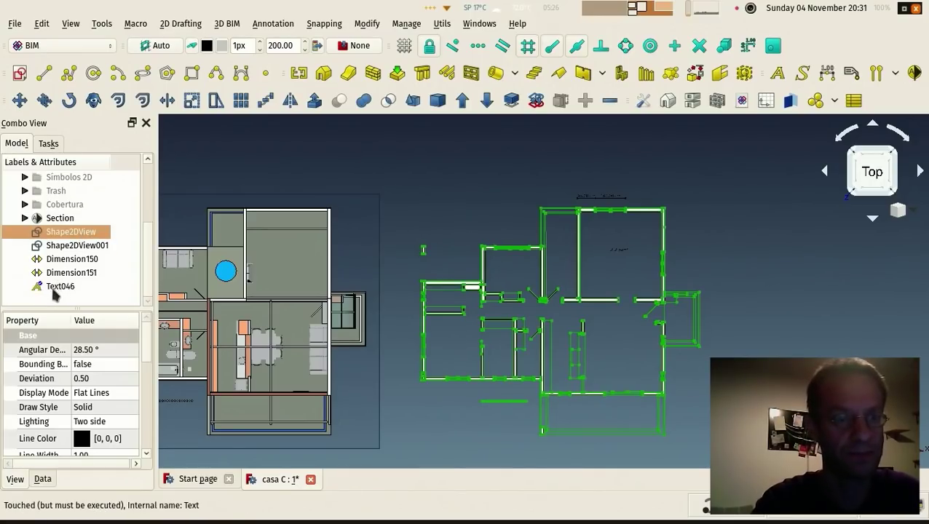
left_click(56, 286, "shift")
key("space")
left_click(468, 238)
middle_click_drag(581, 202, 850, 189)
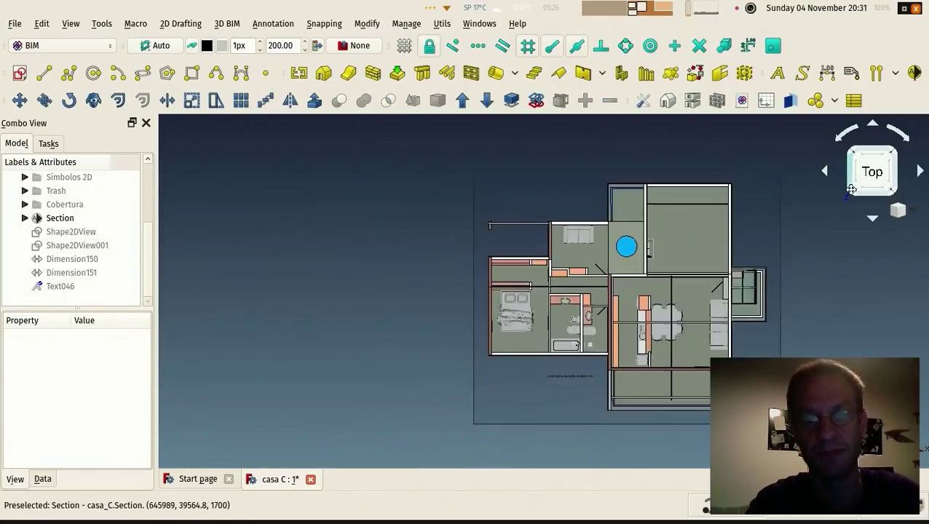
scroll(628, 205, "up", 4)
scroll(602, 209, "down", 2)
scroll(586, 232, "up", 2)
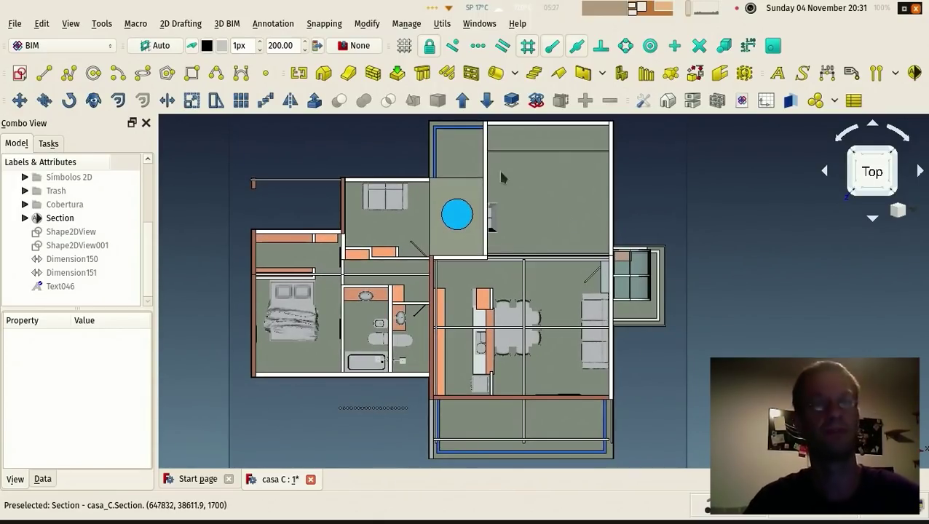
Step: Switch to the TechDraw workbench and insert a default A4 drawing page
left_click(70, 48)
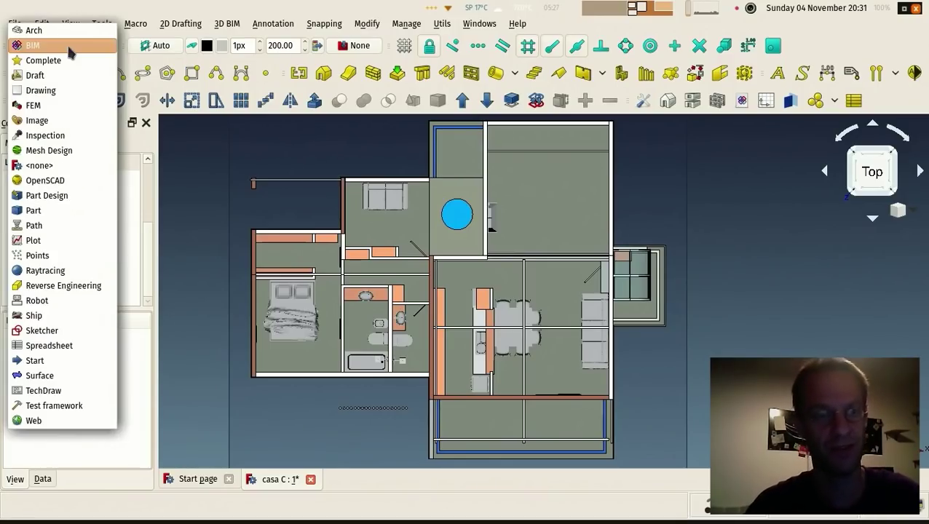
left_click(57, 393)
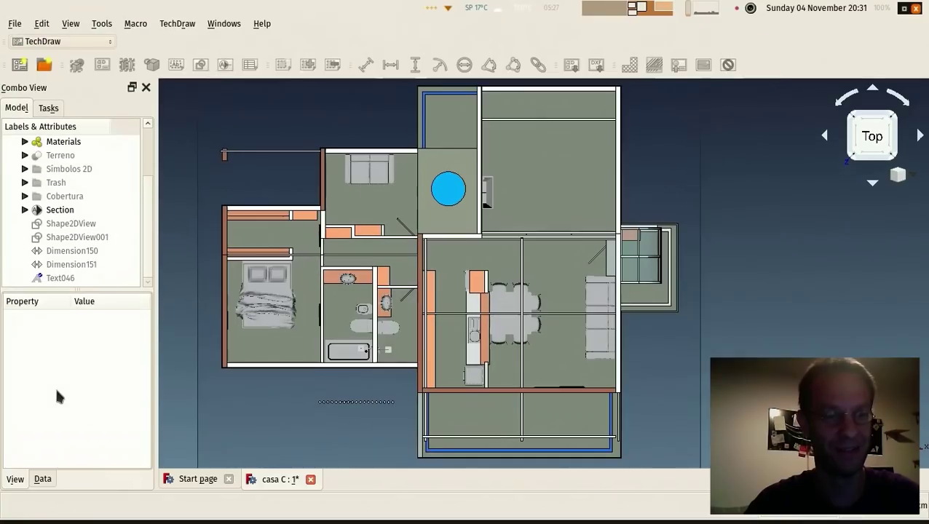
left_click(19, 65)
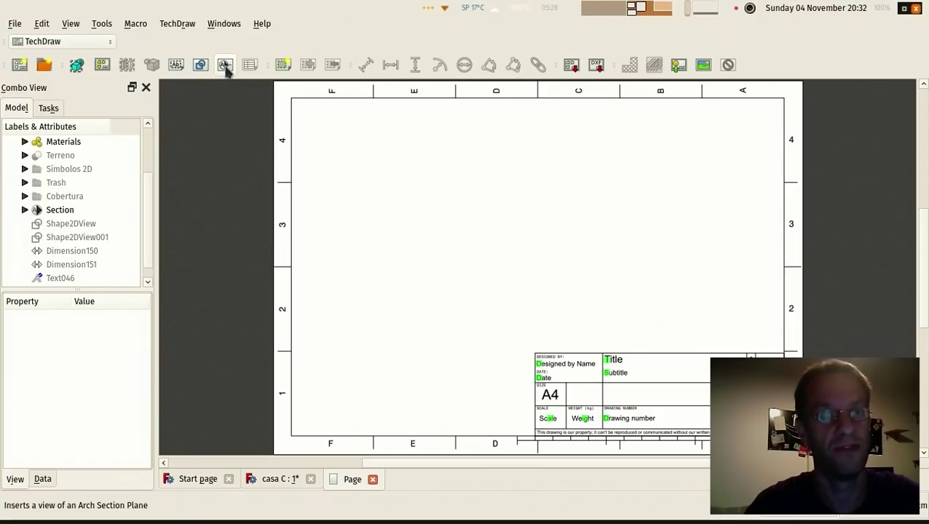
Step: Insert an Arch Section View of the Section plane onto the page
left_click(64, 210)
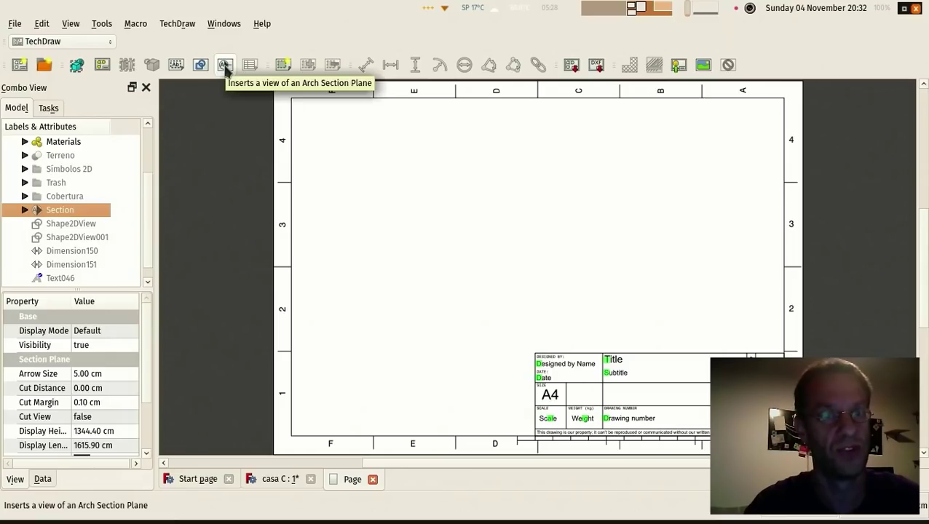
left_click(225, 65)
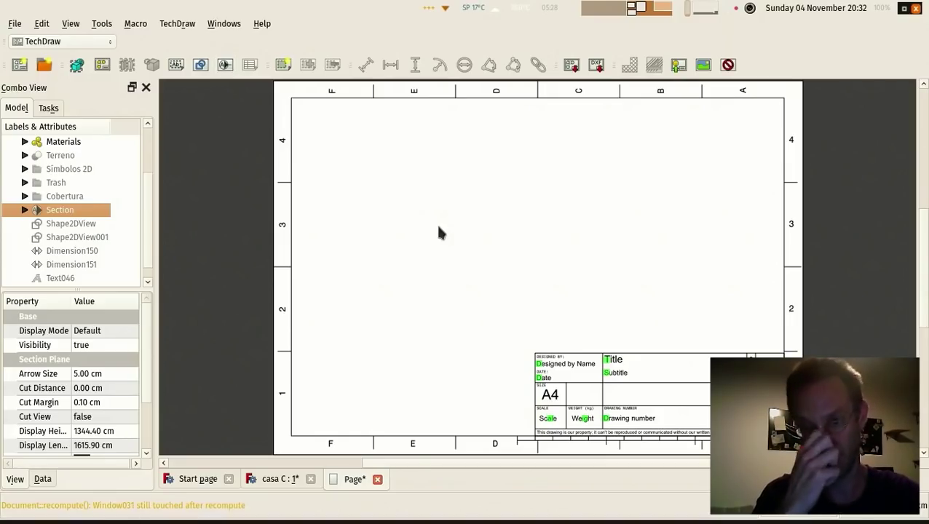
scroll(416, 223, "down", 10)
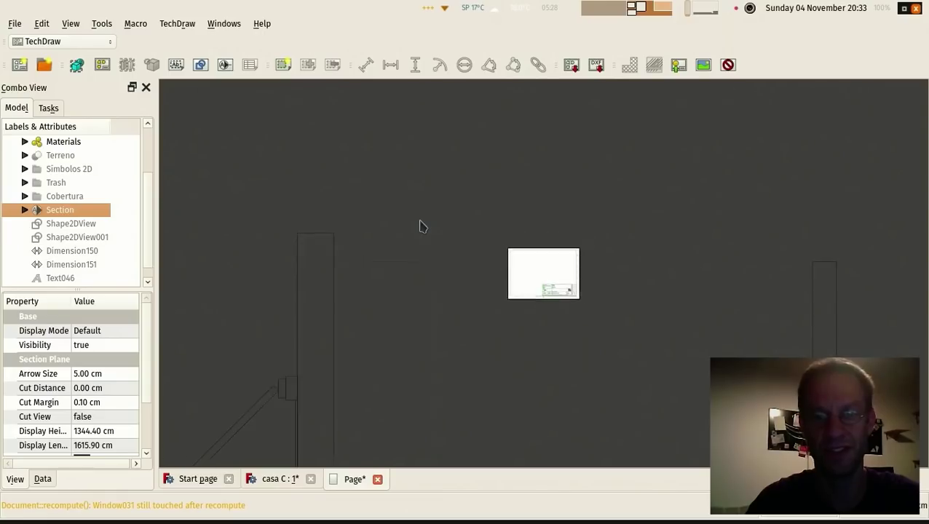
scroll(435, 243, "up", 8)
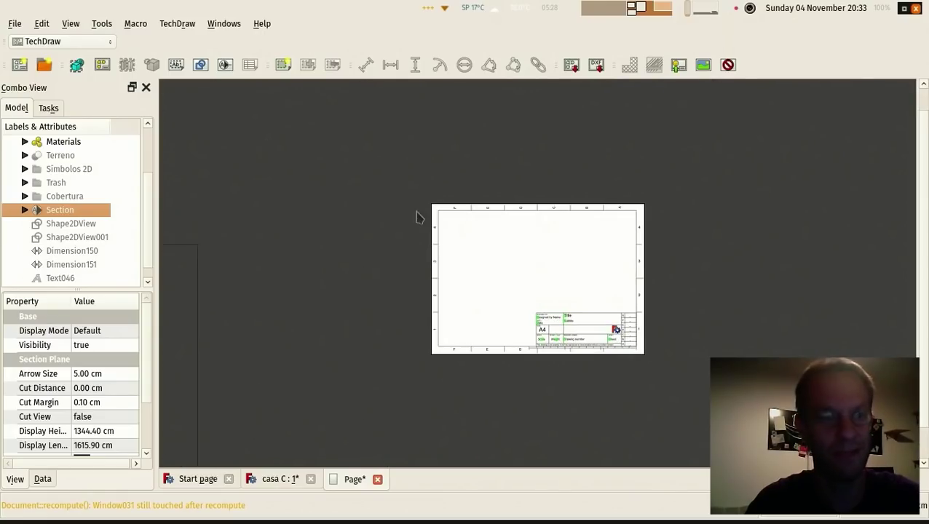
left_click_drag(149, 217, 144, 227)
left_click(24, 277)
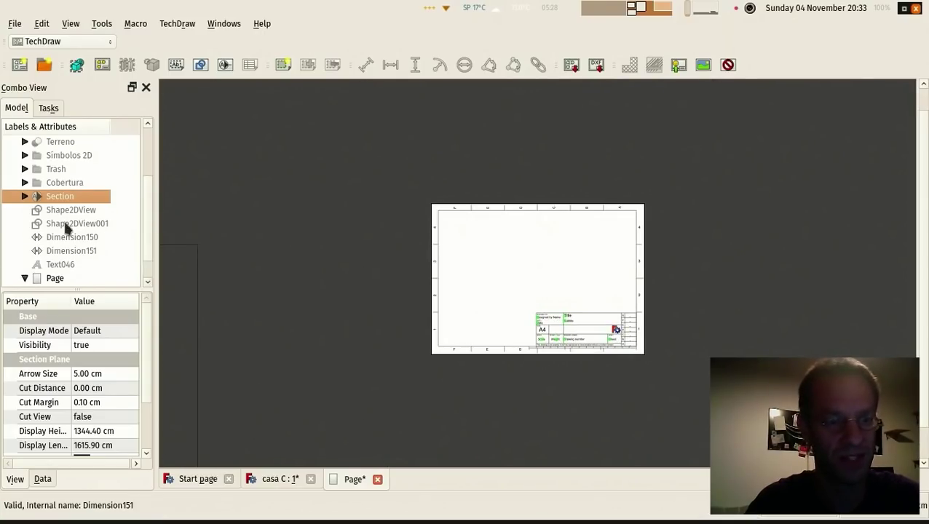
scroll(64, 250, "down", 1)
Step: Set the ArchView scale to 0.01, trying 0.1 and 0.02 first
left_click(85, 281)
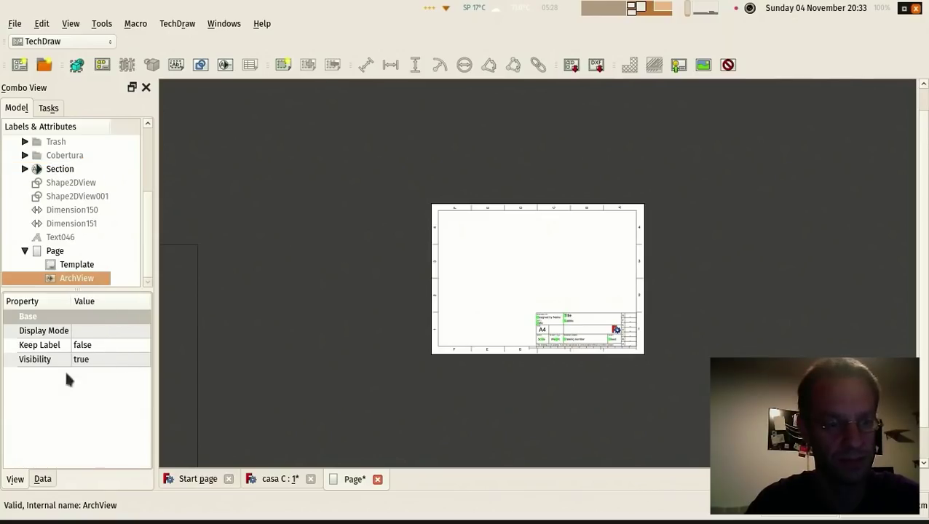
left_click(42, 480)
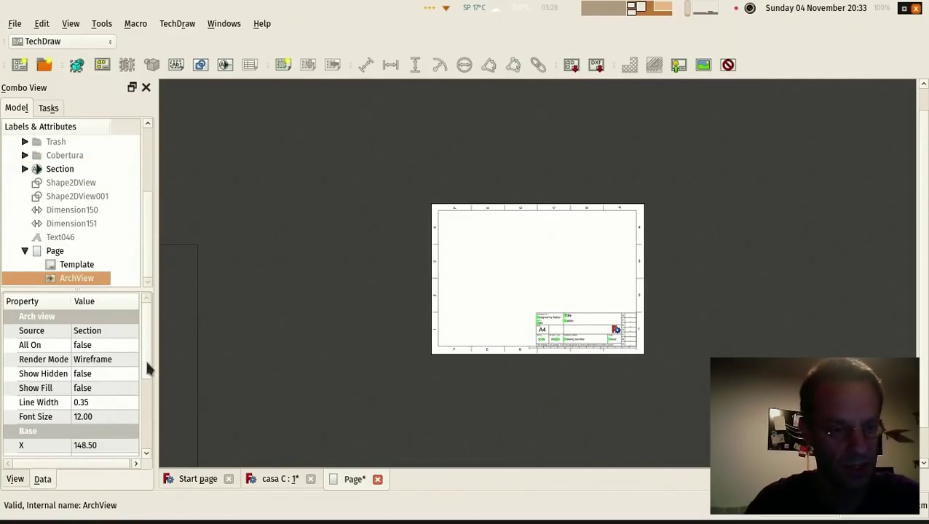
scroll(146, 371, "down", 3)
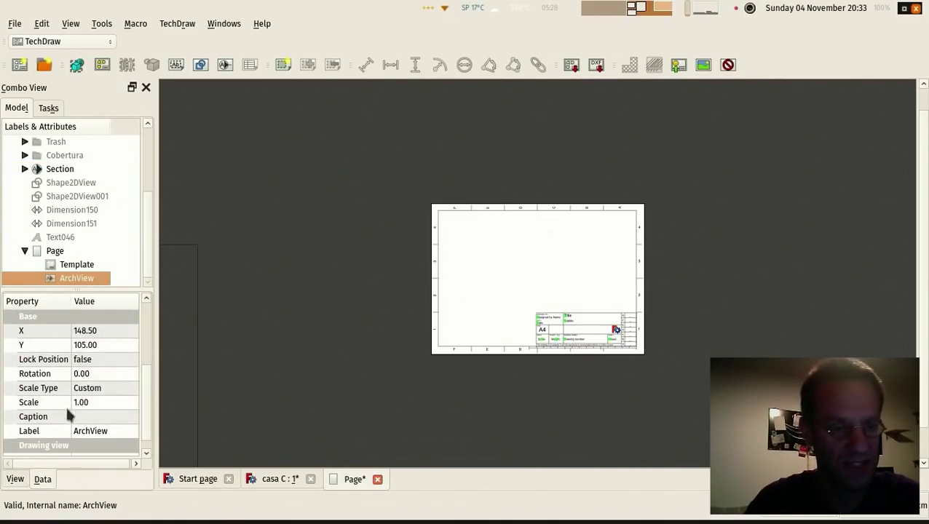
left_click(94, 403)
type("0.1")
key("Return")
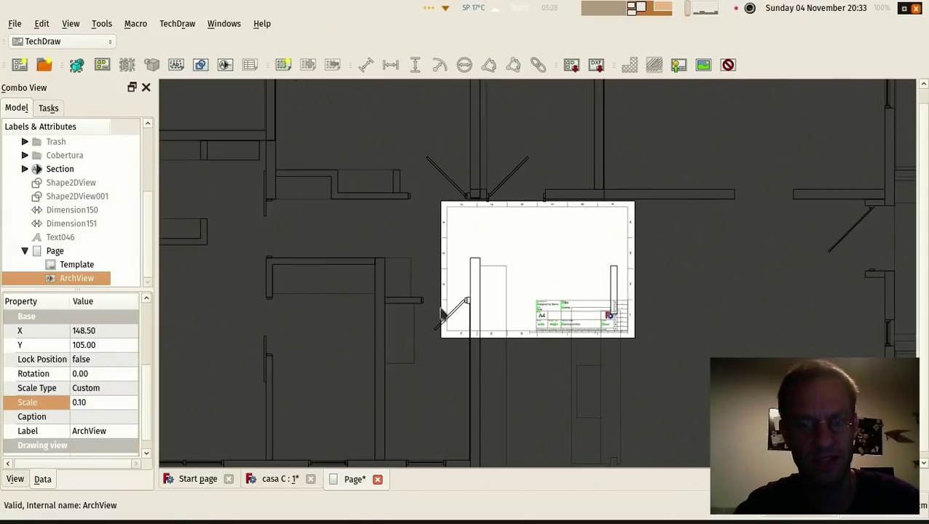
left_click(91, 401)
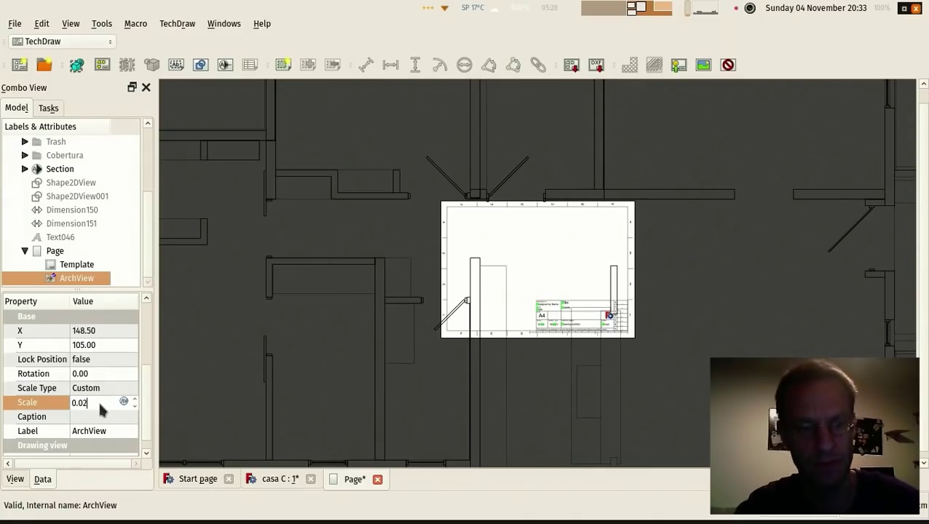
key("Return")
scroll(569, 310, "up", 4)
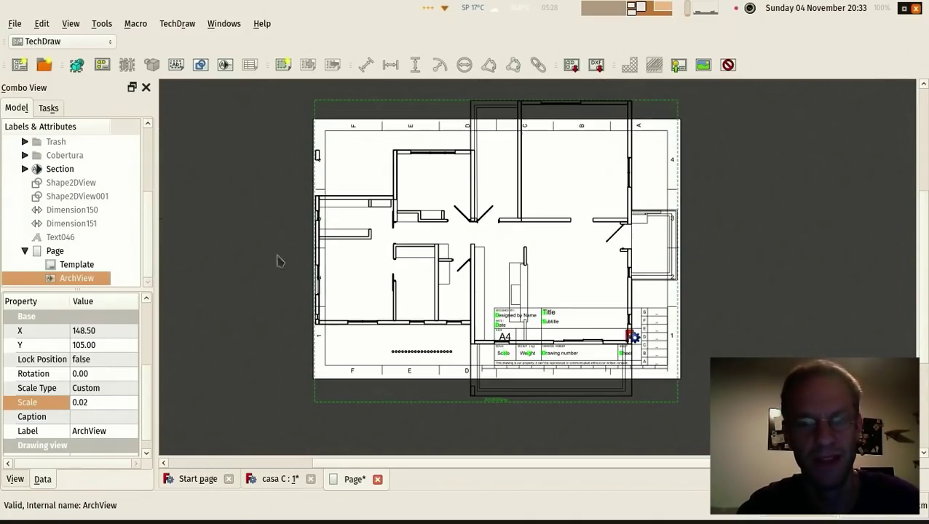
left_click(99, 402)
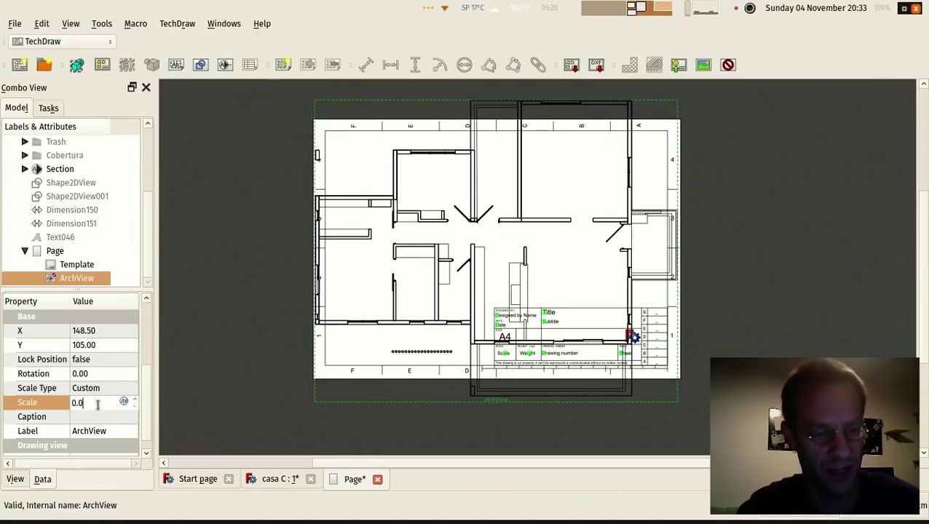
key("Return")
Step: Move the plan view toward the page's upper left, clear of the title block
scroll(527, 246, "up", 4)
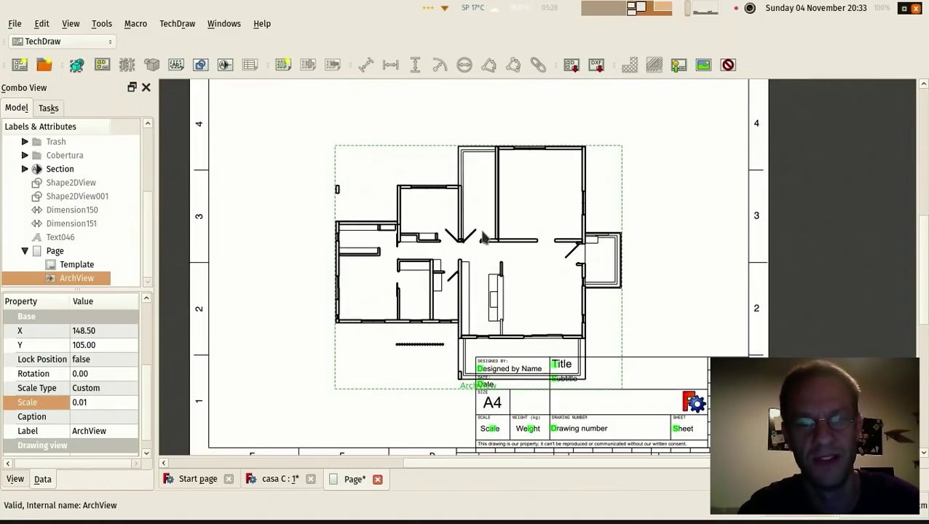
left_click_drag(460, 230, 386, 183)
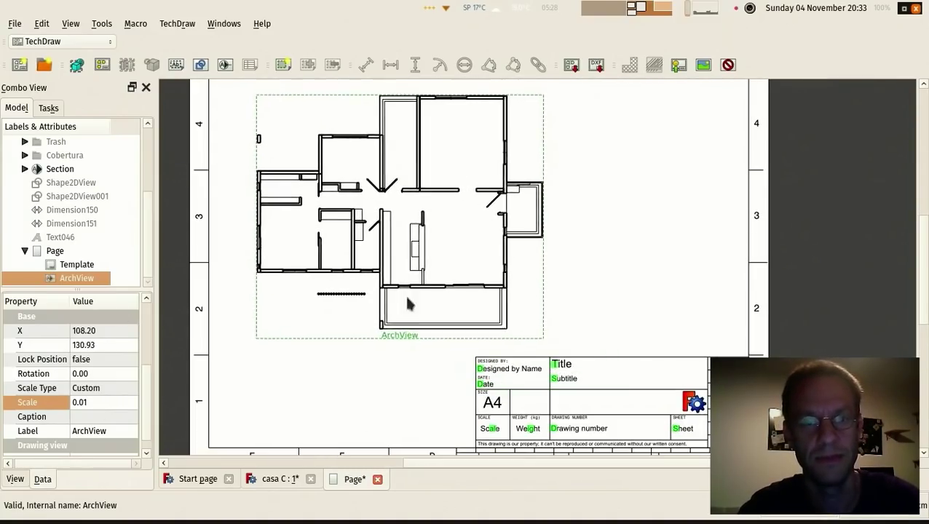
scroll(404, 290, "down", 1)
scroll(248, 275, "up", 2)
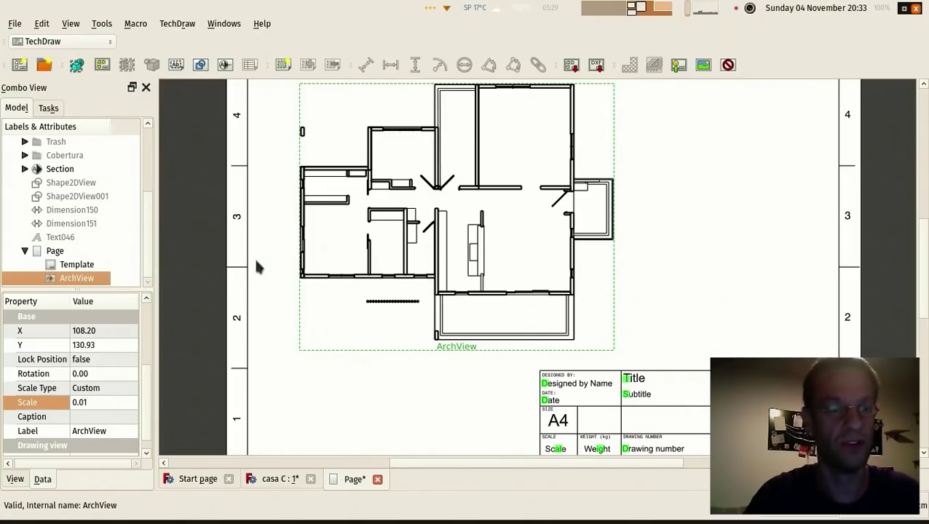
Step: Set the ArchView line width to 0.10, after trying 0.15
left_click(147, 453)
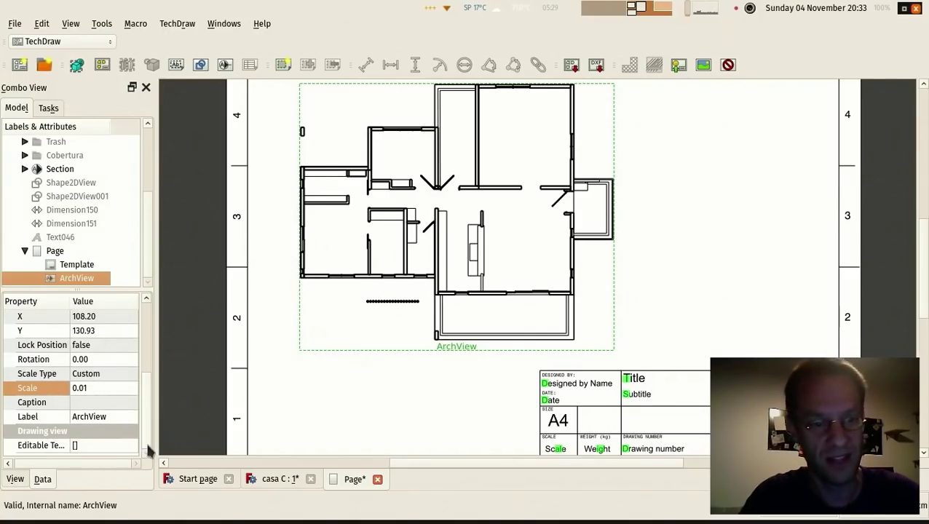
scroll(144, 406, "up", 2)
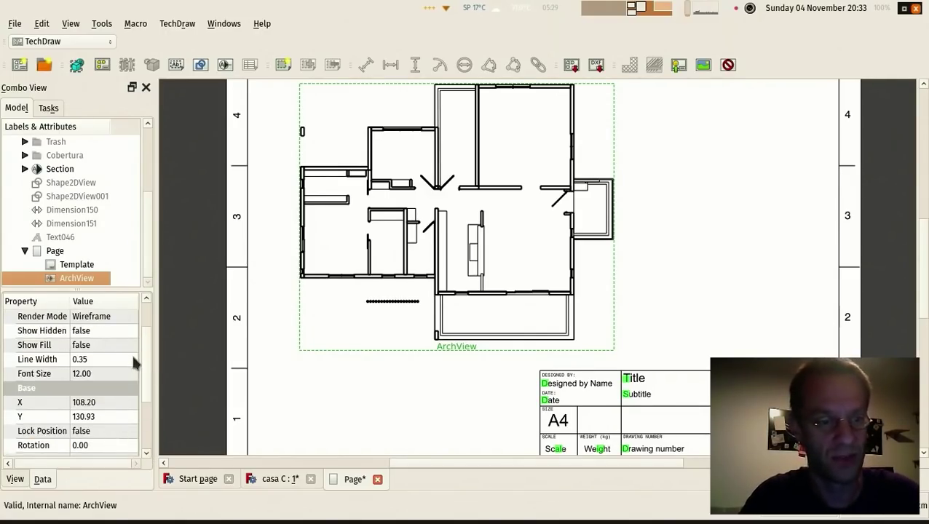
left_click(98, 359)
key("BackSpace")
key("BackSpace")
type("15")
key("Return")
left_click(102, 359)
key("BackSpace")
type("0")
key("Return")
left_click(458, 425)
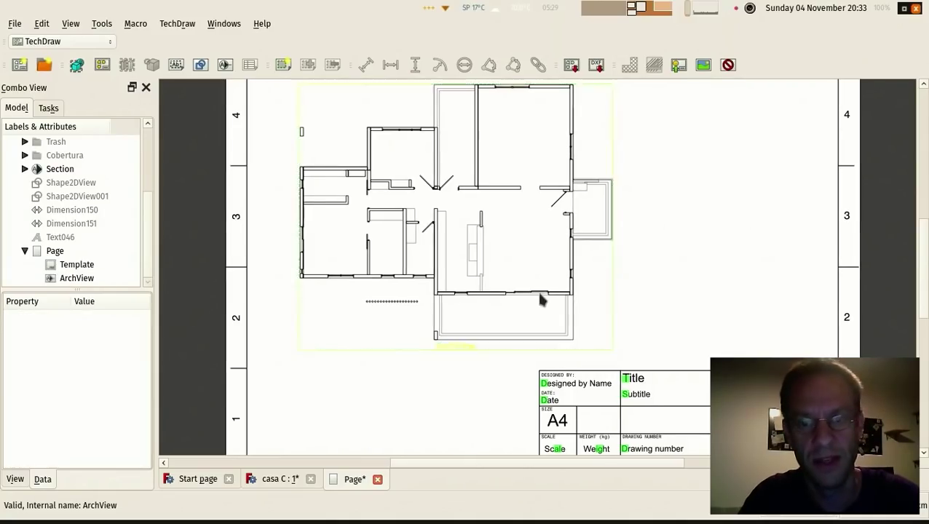
Step: Zoom and pan the page so the floor plan and title block fit
scroll(638, 283, "up", 8)
scroll(650, 296, "up", 2)
scroll(651, 296, "down", 6)
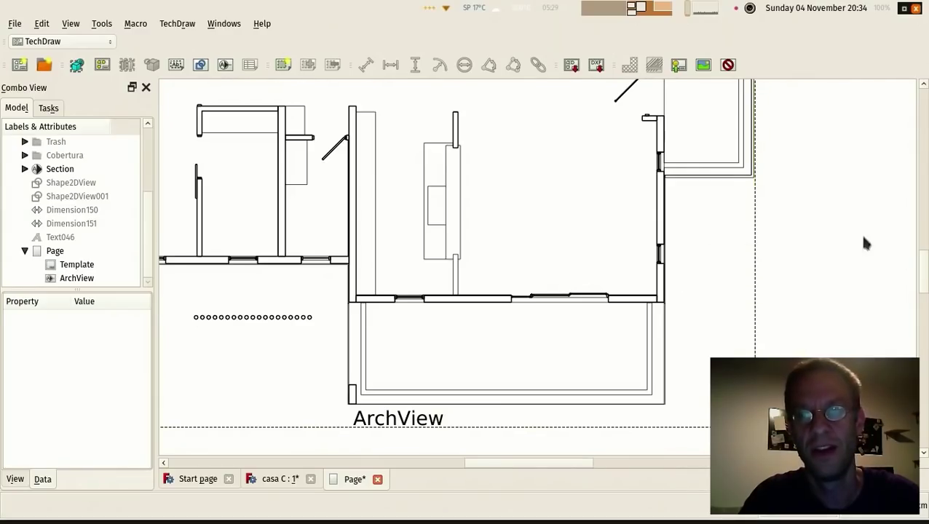
scroll(844, 241, "down", 2)
mouse_move(841, 219)
middle_mouse_down()
mouse_move(833, 355)
mouse_move(828, 347)
middle_mouse_up()
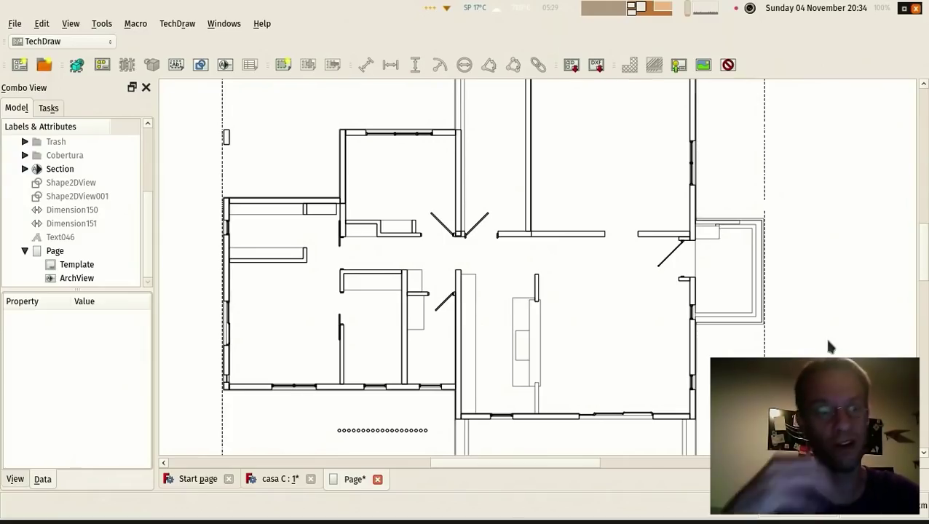
scroll(185, 280, "down", 1)
middle_click_drag(187, 282, 241, 259)
scroll(206, 293, "down", 2)
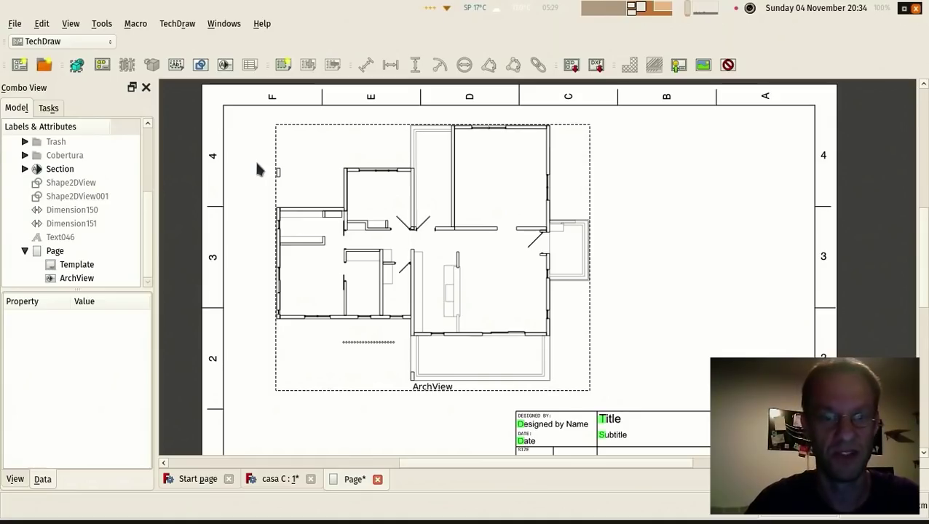
Step: Delete the ArchView from the page, confirming with Yes
left_click(68, 278)
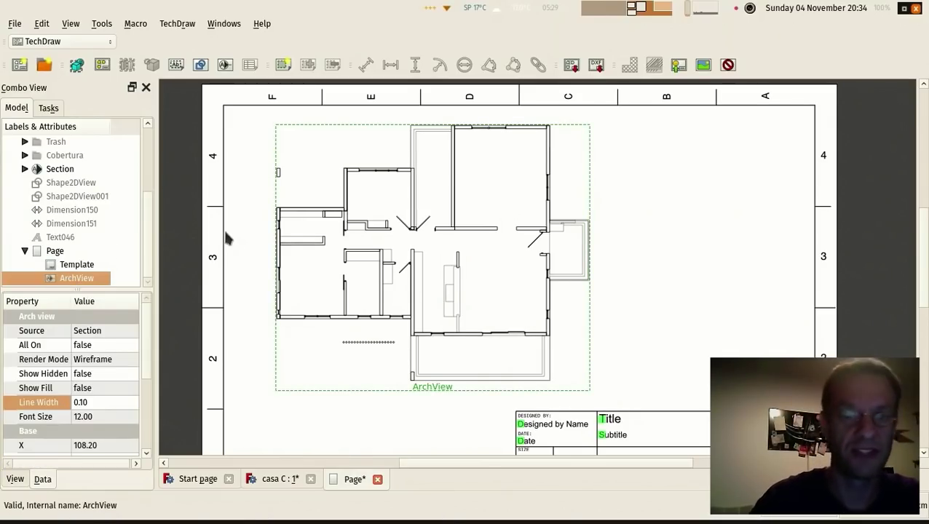
key("Delete")
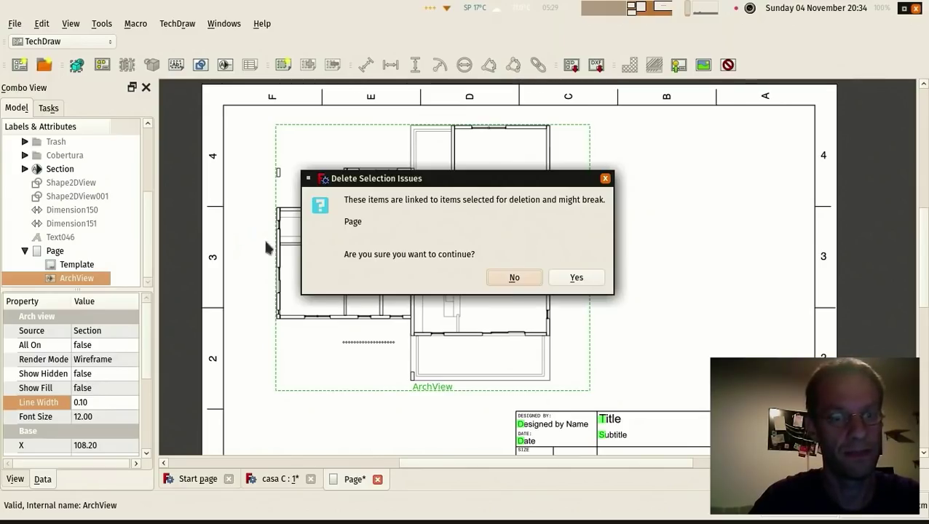
left_click(575, 278)
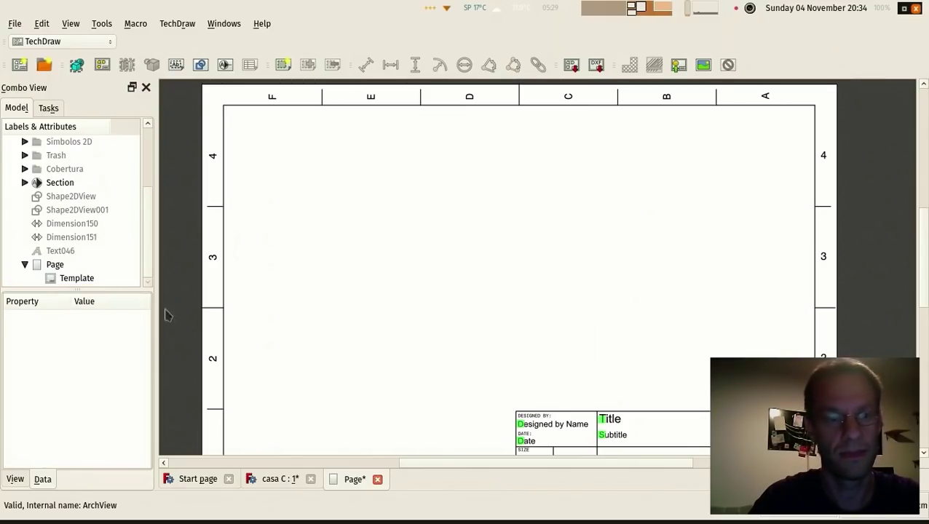
Step: Check the Section plane in the 3D house view, then return to the drawing page
left_click(270, 482)
scroll(350, 271, "down", 4)
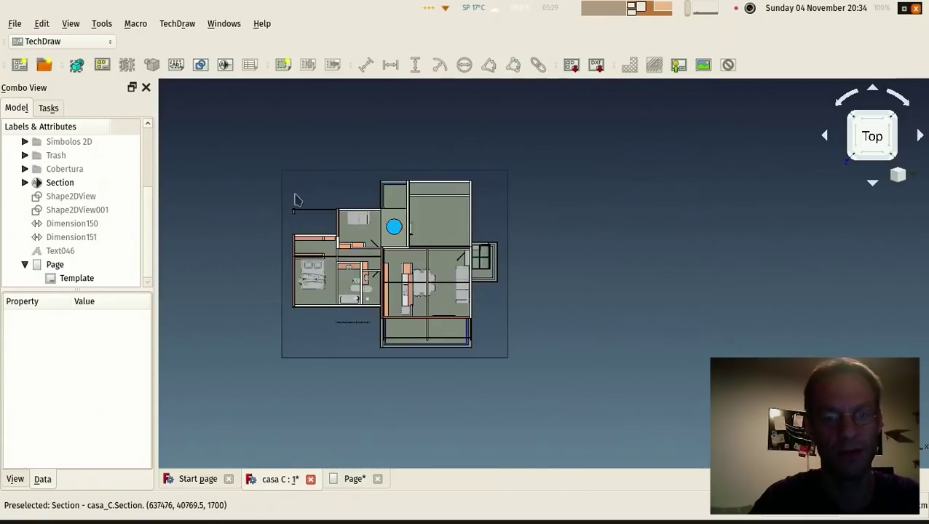
scroll(296, 201, "up", 2)
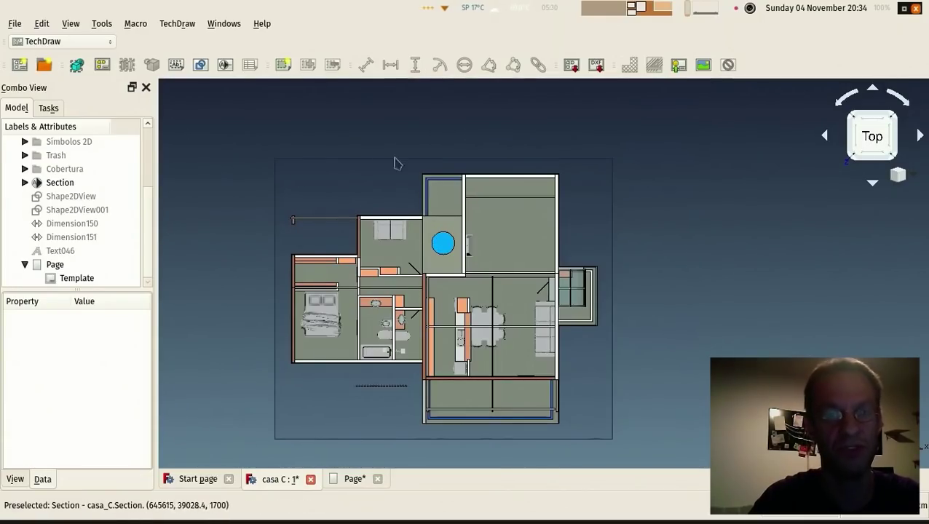
left_click(344, 165)
left_click(329, 148)
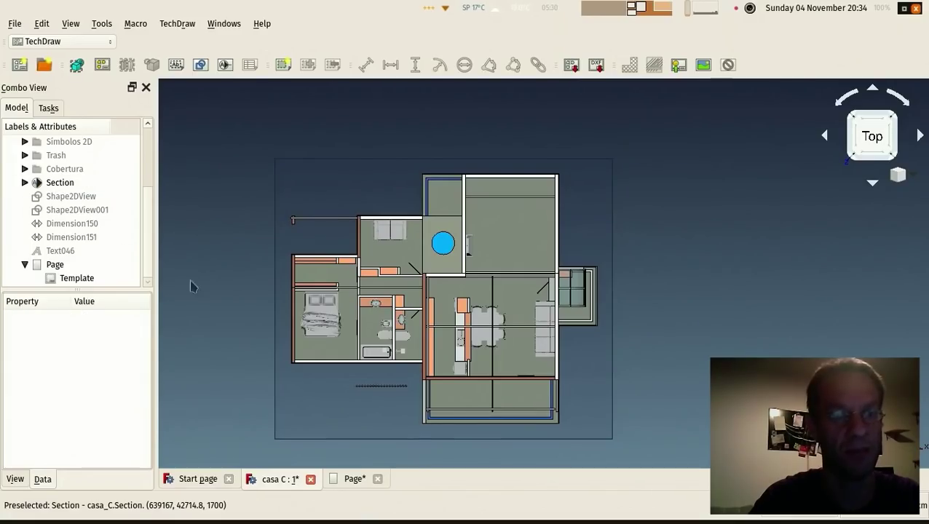
left_click(353, 480)
scroll(72, 204, "up", 3)
scroll(82, 217, "down", 3)
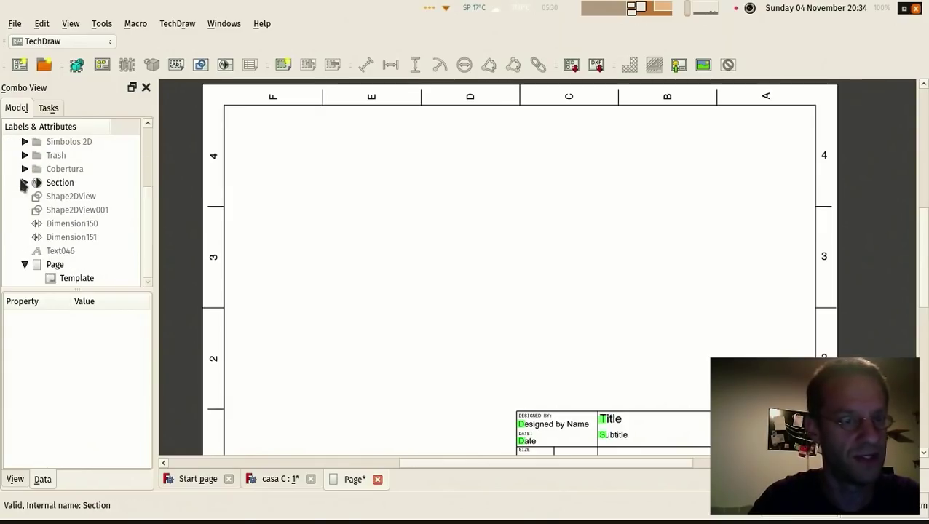
Step: Insert a TechDraw view of the Casa C building and select the new View
left_click(24, 183)
left_click(58, 196)
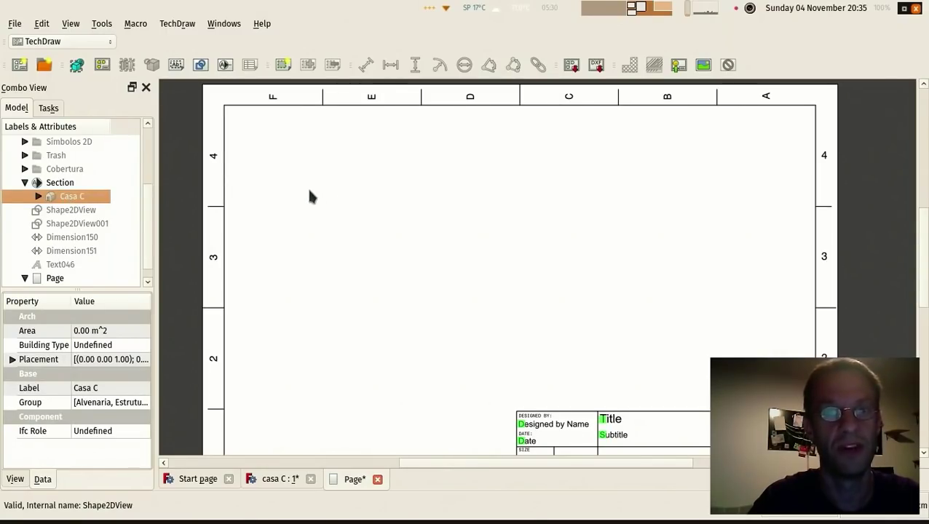
left_click(77, 66)
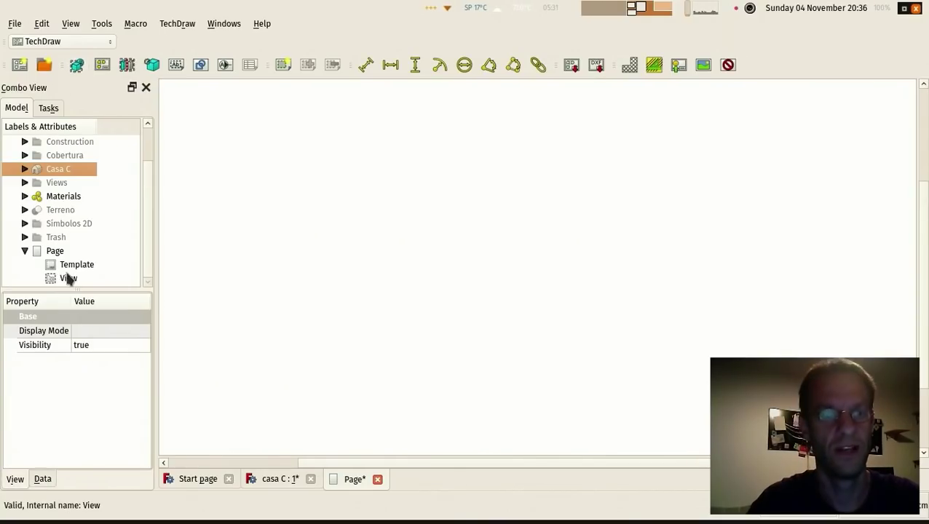
left_click(70, 279)
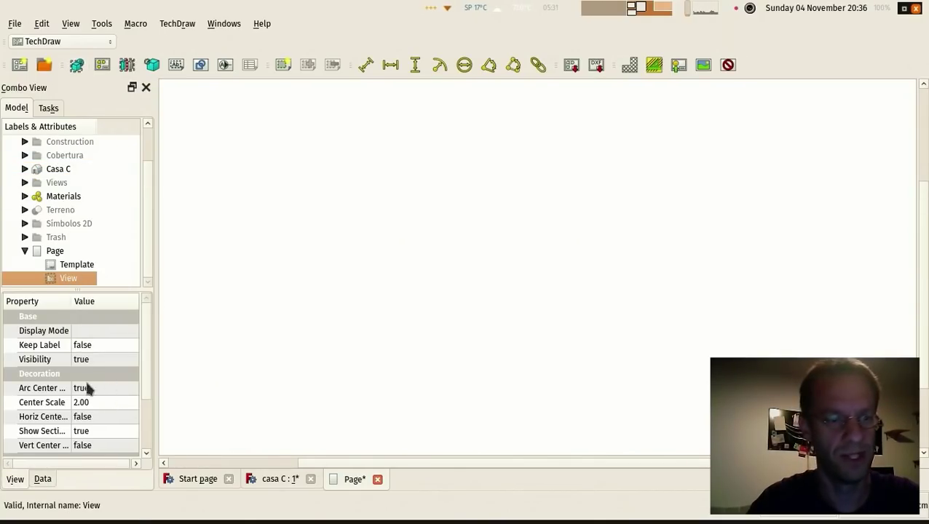
Step: Set the View's Scale Type to Custom with a scale of 0.01
scroll(134, 385, "down", 2)
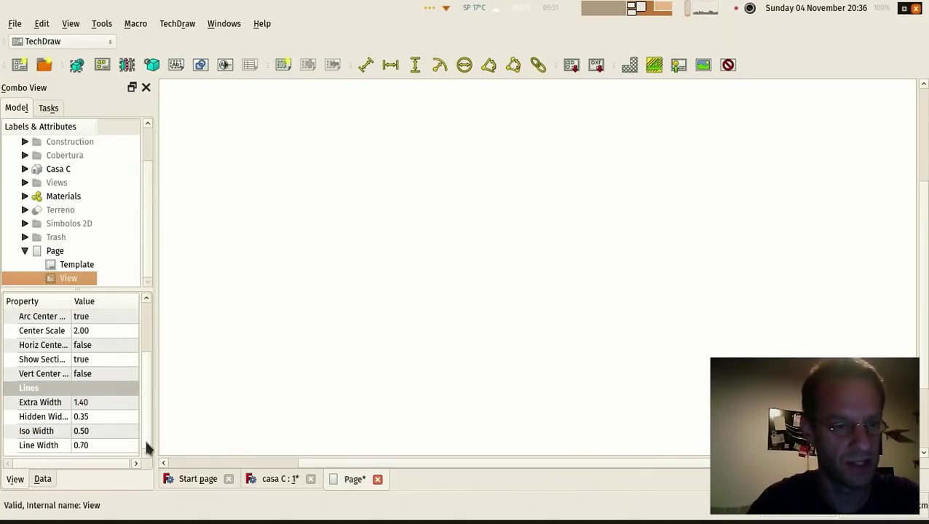
scroll(142, 393, "up", 3)
left_click(41, 479)
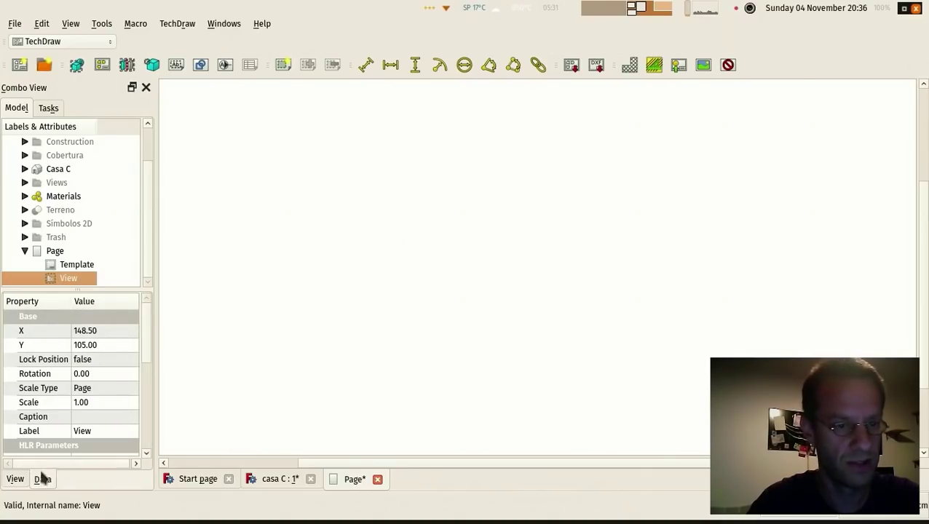
left_click(102, 389)
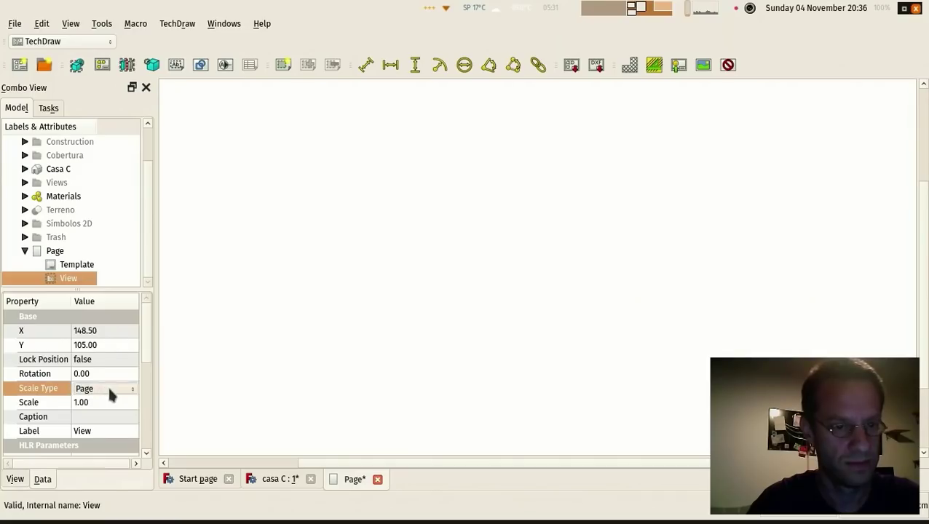
left_click(108, 388)
left_click(111, 416)
left_click(93, 405)
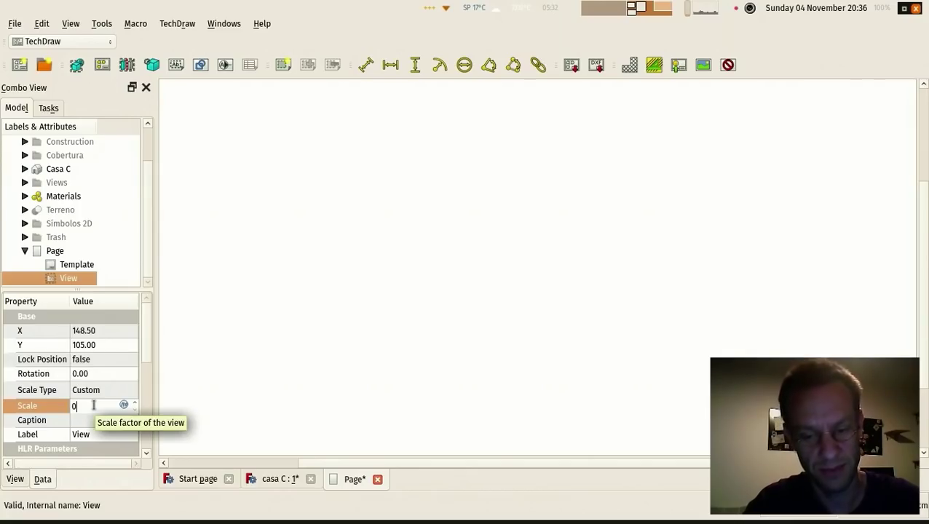
left_click(332, 286)
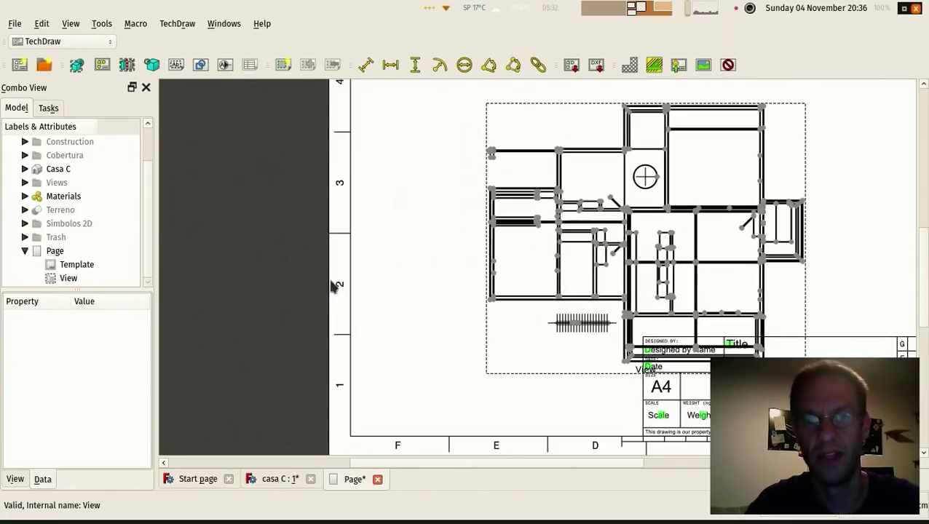
Step: Move the scaled Casa C plan view up and left on the page
middle_click_drag(401, 274, 269, 301)
scroll(264, 298, "up", 1)
scroll(264, 299, "up", 1)
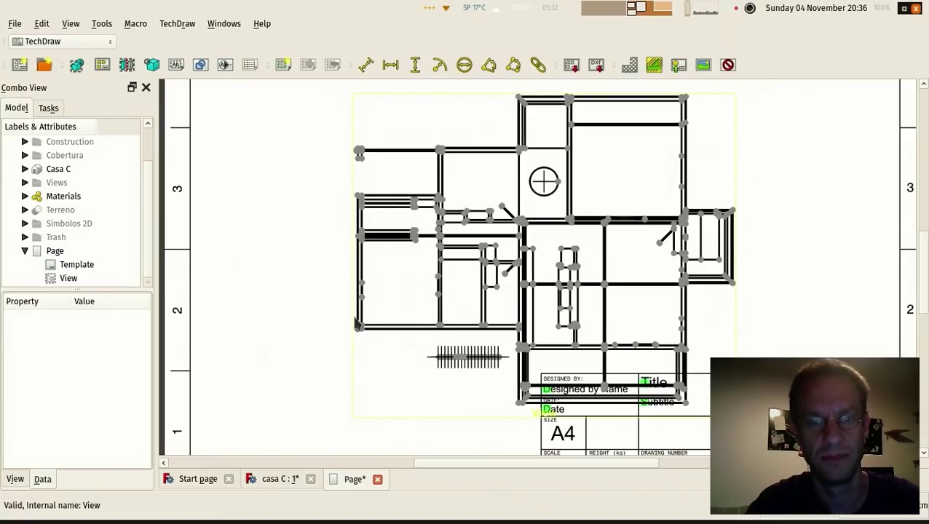
mouse_move(361, 352)
left_mouse_down()
mouse_move(309, 336)
mouse_move(279, 305)
left_mouse_up()
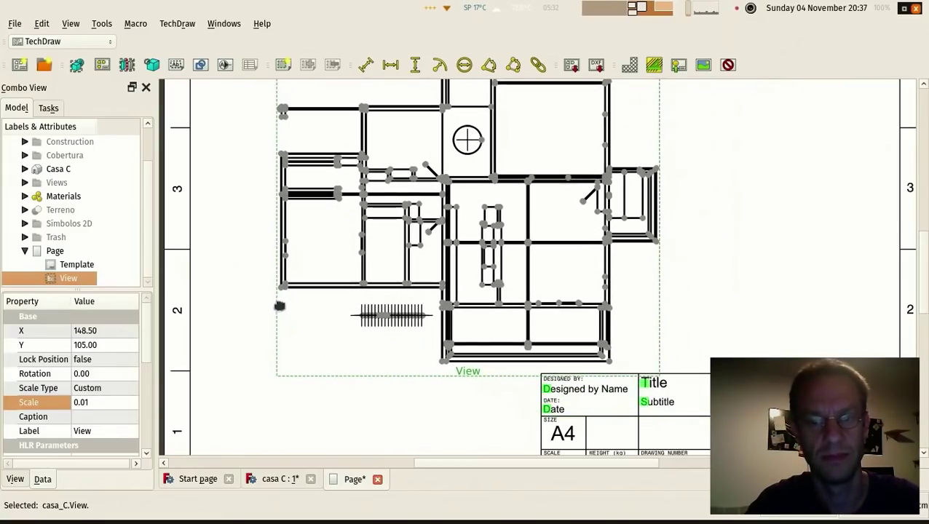
left_click(226, 242)
scroll(225, 240, "up", 2)
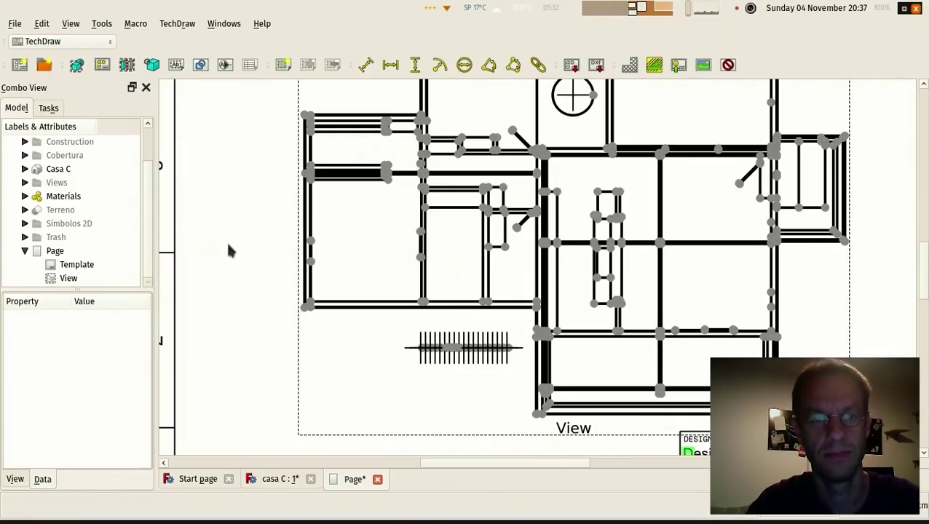
Step: Set the View's line width to 0.15 for thin wall outlines
left_click(67, 278)
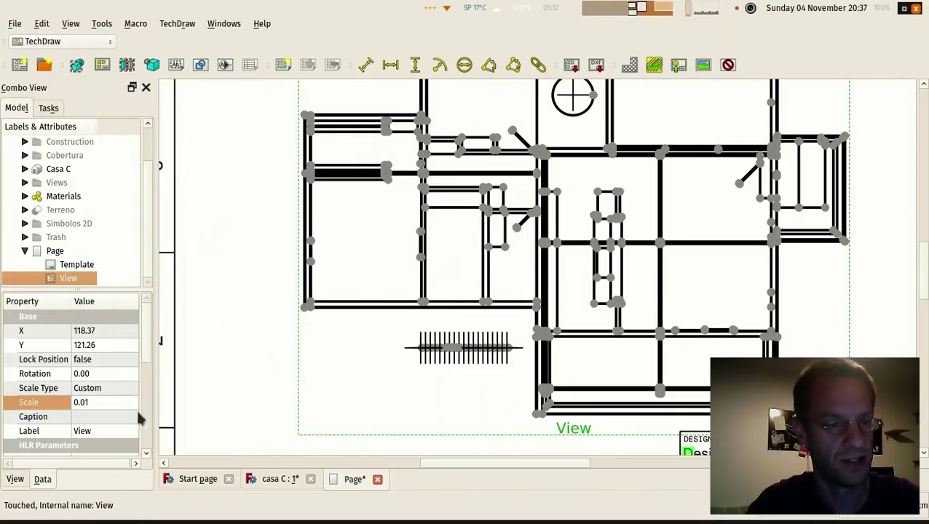
left_click(27, 480)
scroll(147, 404, "down", 1)
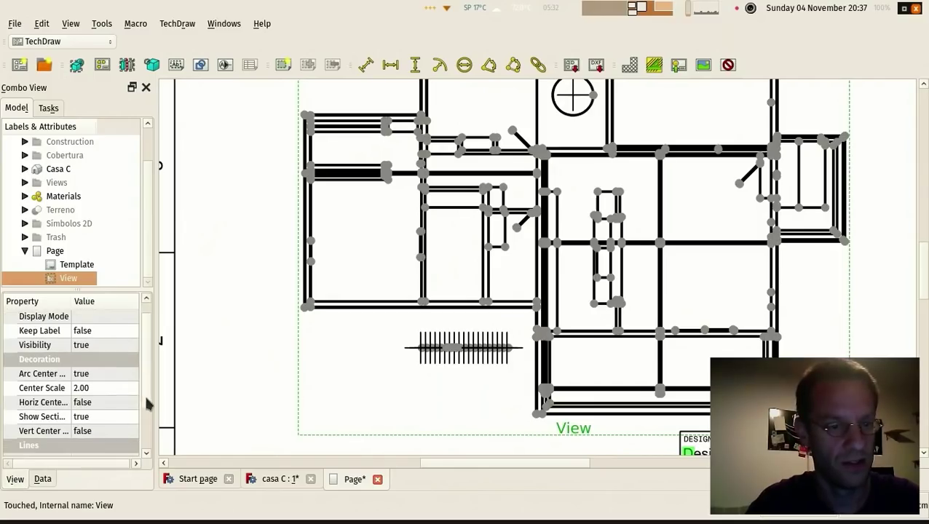
scroll(147, 404, "down", 4)
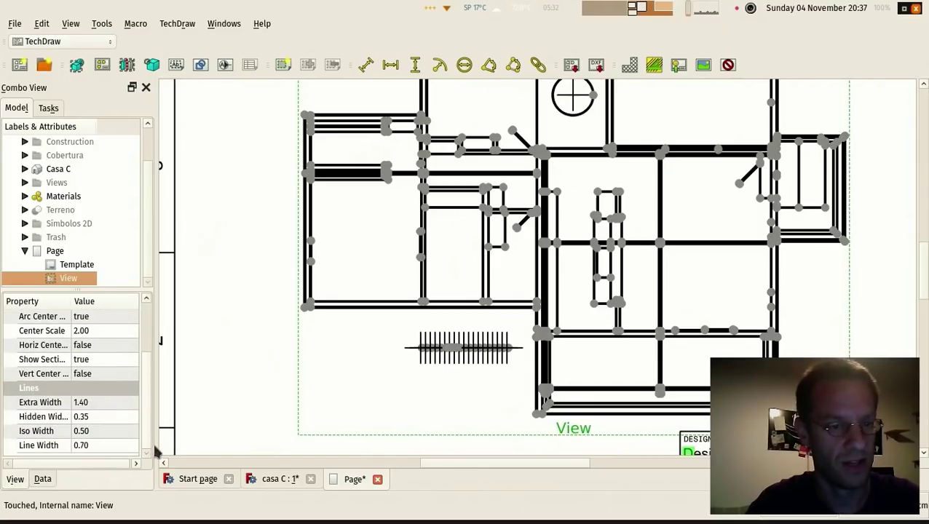
left_click(102, 446)
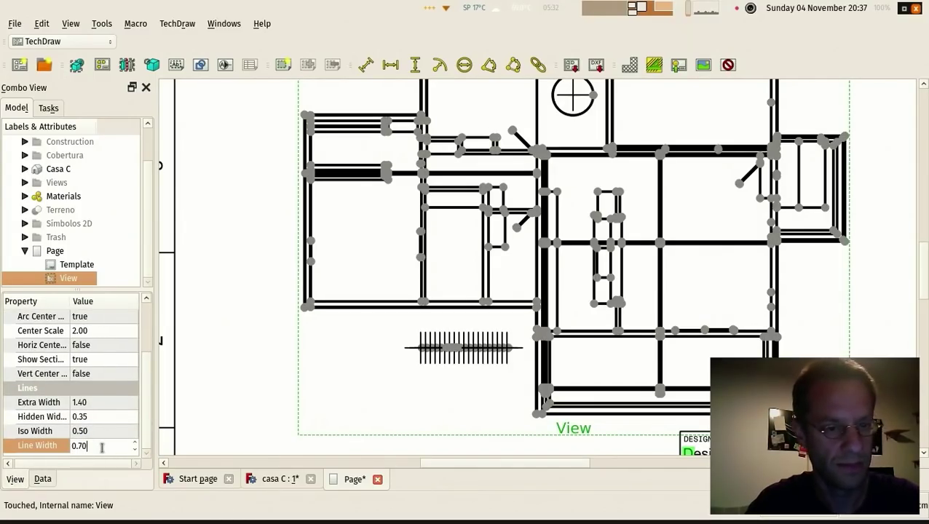
key("BackSpace")
key("BackSpace")
type("1")
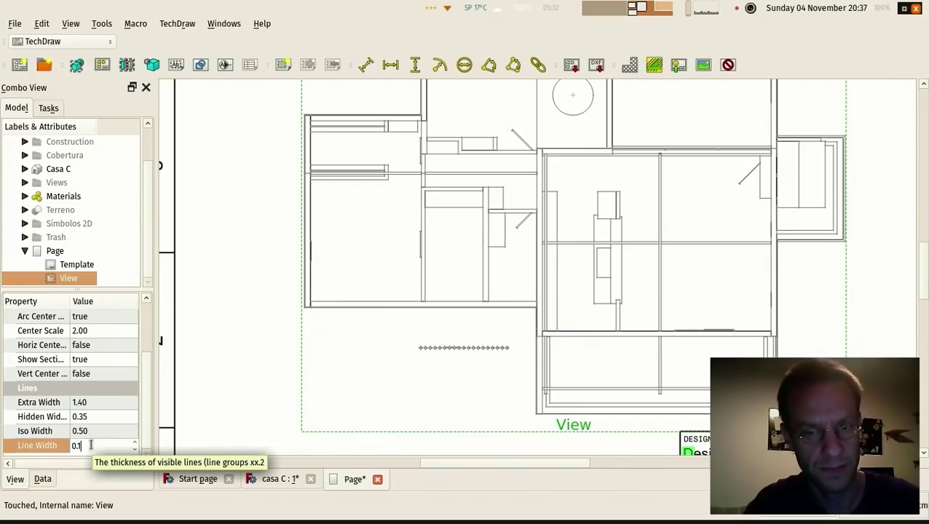
type("5")
left_click(223, 372)
Step: Add a horizontal 429.98 dimension to the top wall edge of the upper right room
scroll(298, 277, "down", 1)
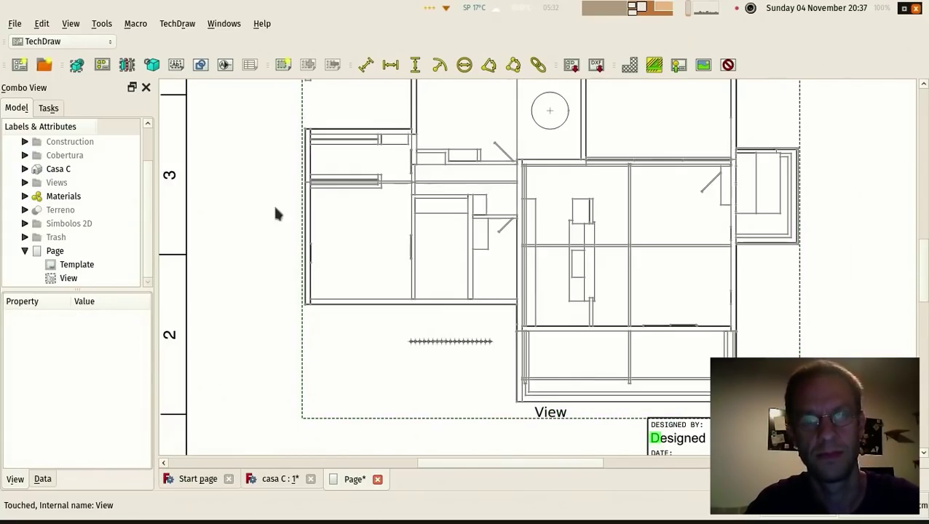
scroll(315, 325, "down", 2)
scroll(271, 272, "up", 3)
middle_click_drag(310, 298, 257, 327)
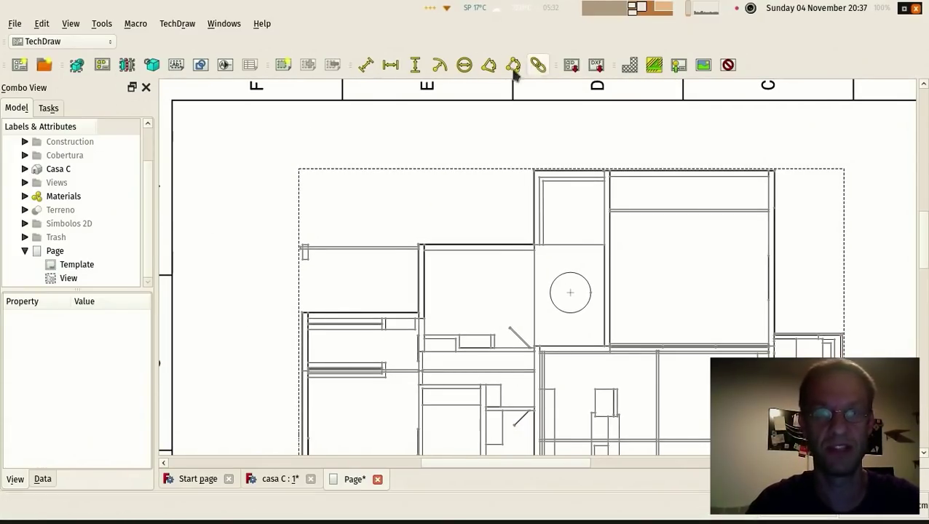
middle_click_drag(249, 197, 270, 159)
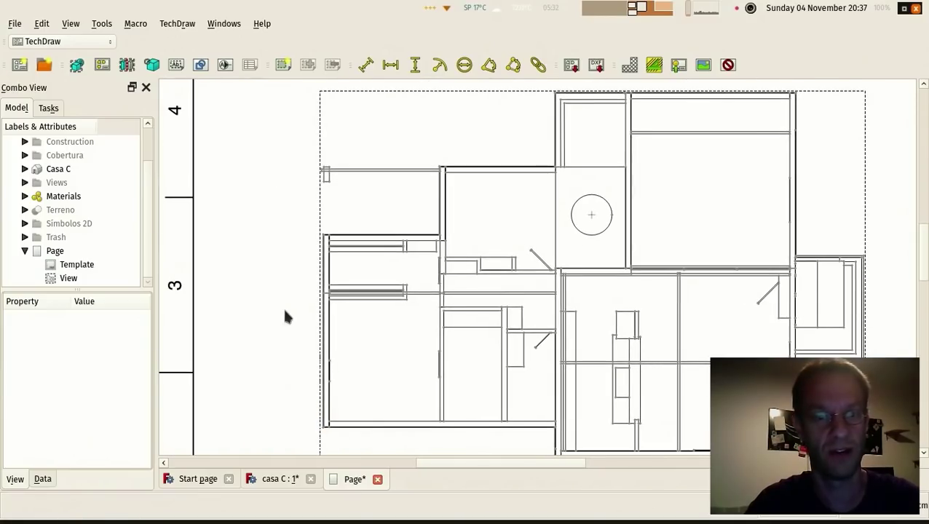
middle_click_drag(286, 207, 266, 267)
scroll(265, 267, "up", 2)
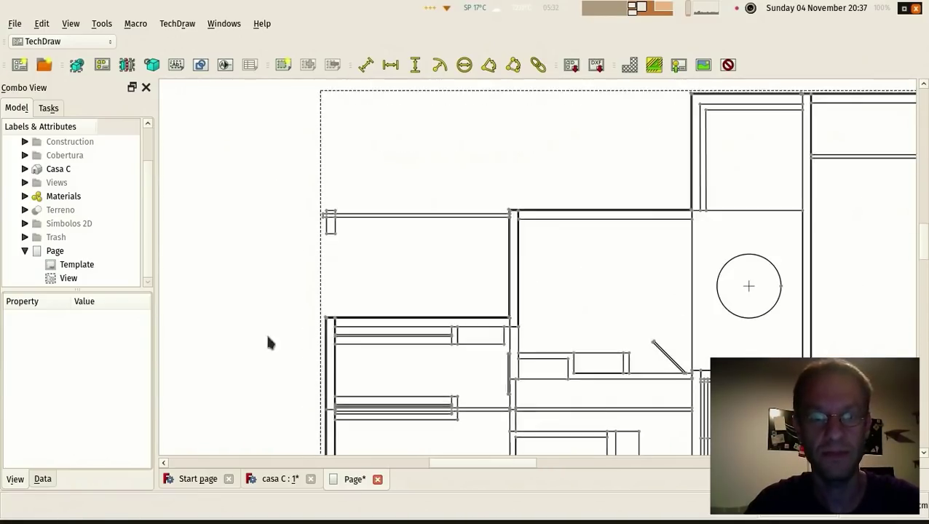
middle_click_drag(267, 342, 259, 259)
scroll(253, 243, "up", 1)
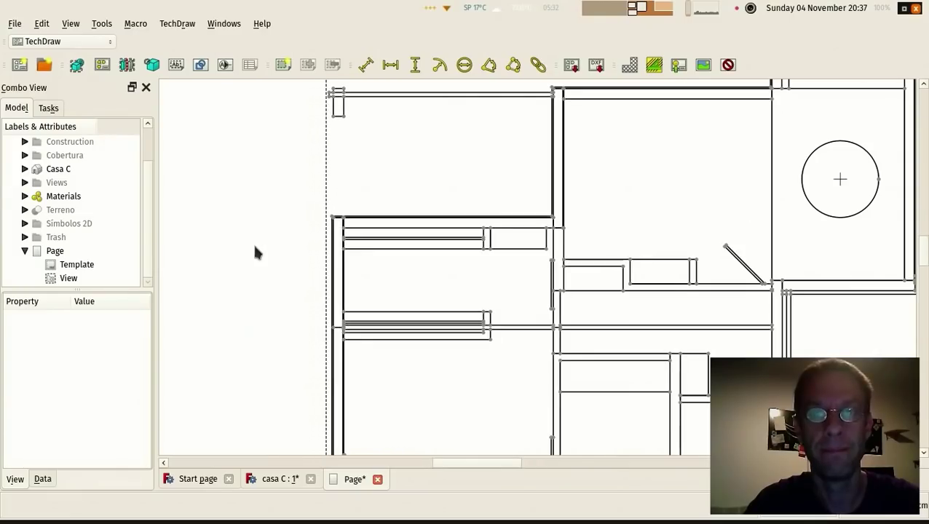
middle_click_drag(257, 181, 385, 207)
left_click(382, 215)
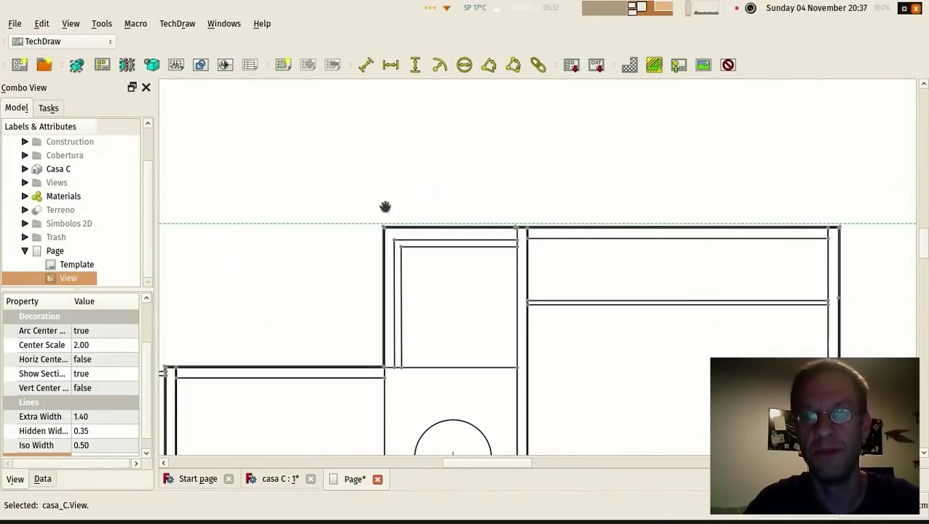
middle_click_drag(759, 290, 560, 214)
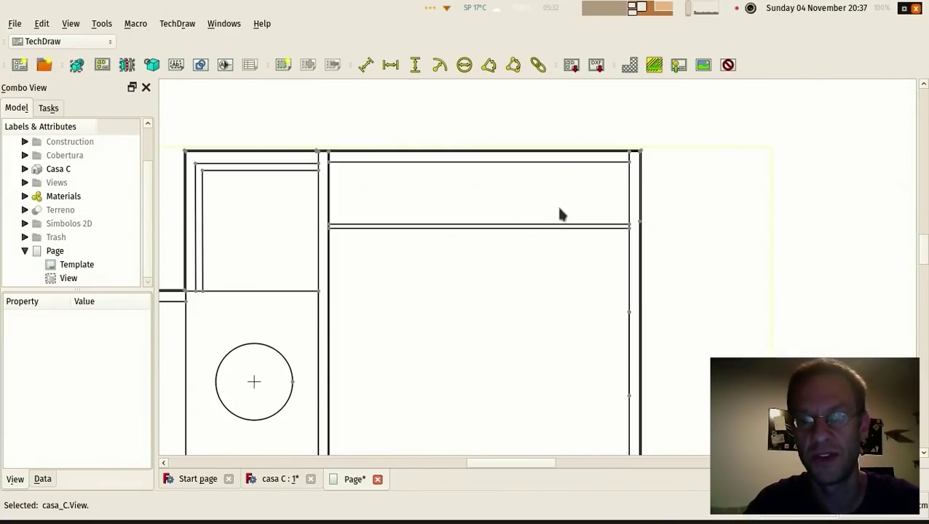
left_click(523, 226)
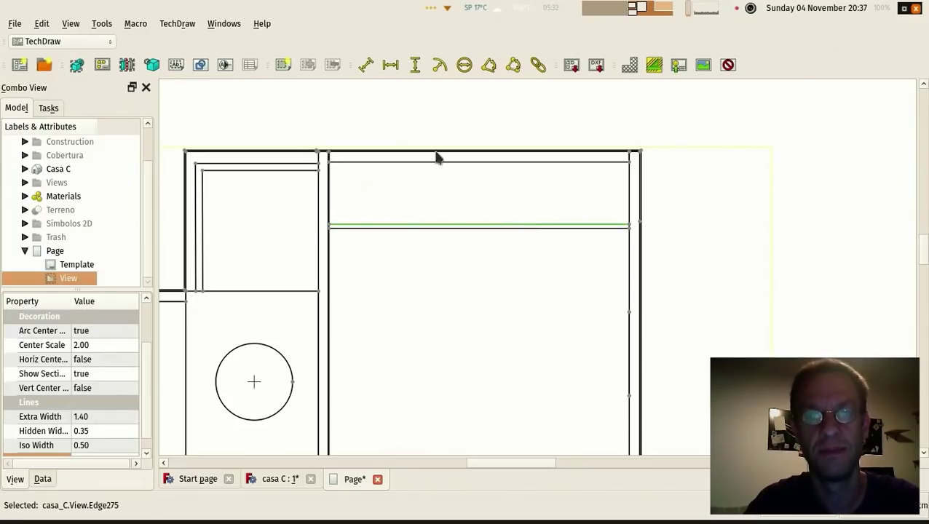
left_click(390, 65)
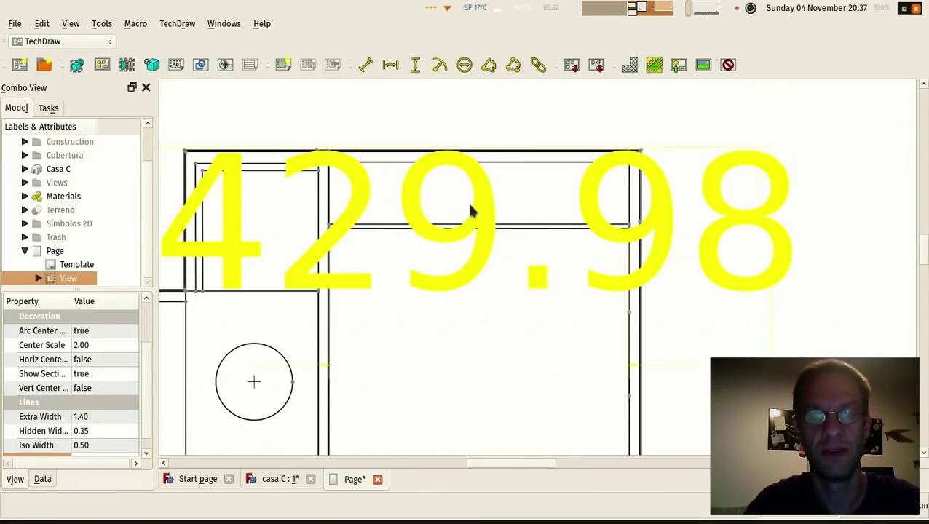
Step: Set the dimension's font size to 2 mm and place it just above the room
scroll(490, 241, "down", 5)
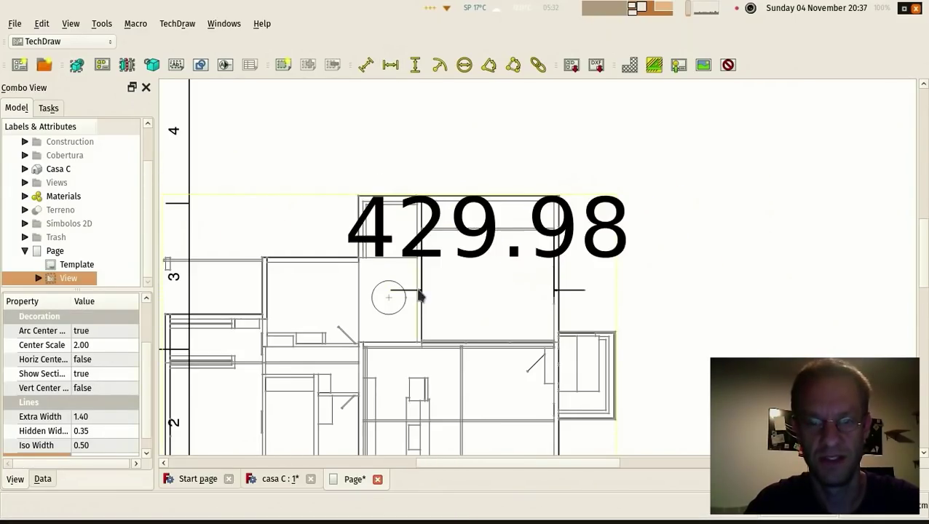
left_click_drag(428, 254, 429, 146)
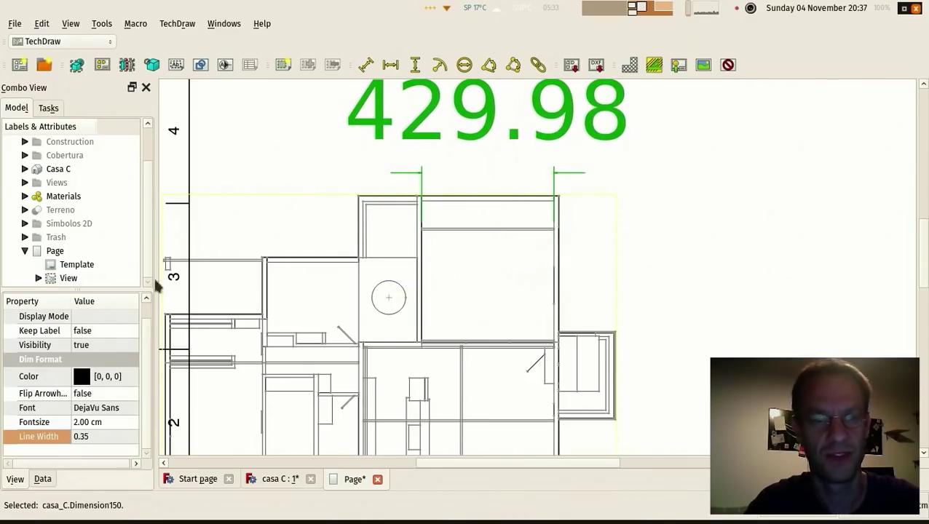
left_click(113, 427)
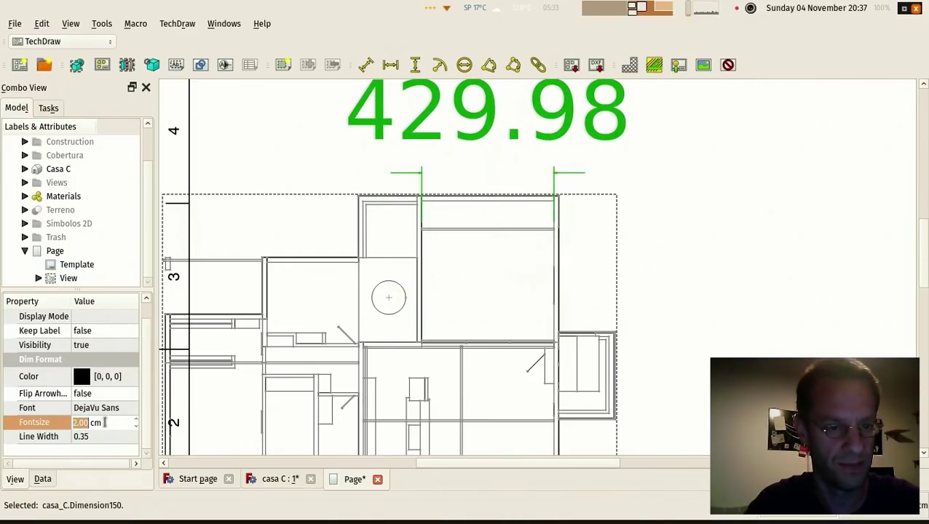
key("BackSpace")
key("BackSpace")
key("BackSpace")
type("mm")
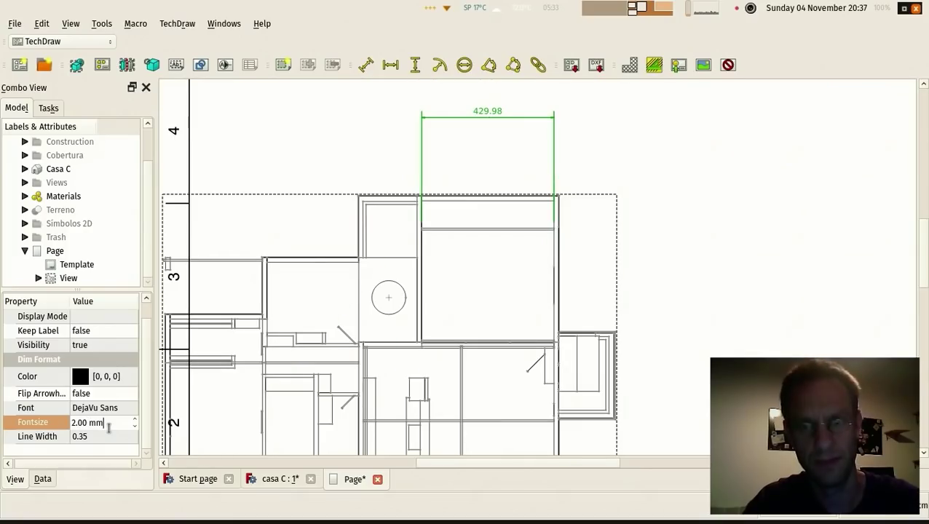
key("Return")
left_click_drag(483, 110, 475, 174)
scroll(595, 159, "up", 2)
scroll(595, 159, "up", 2)
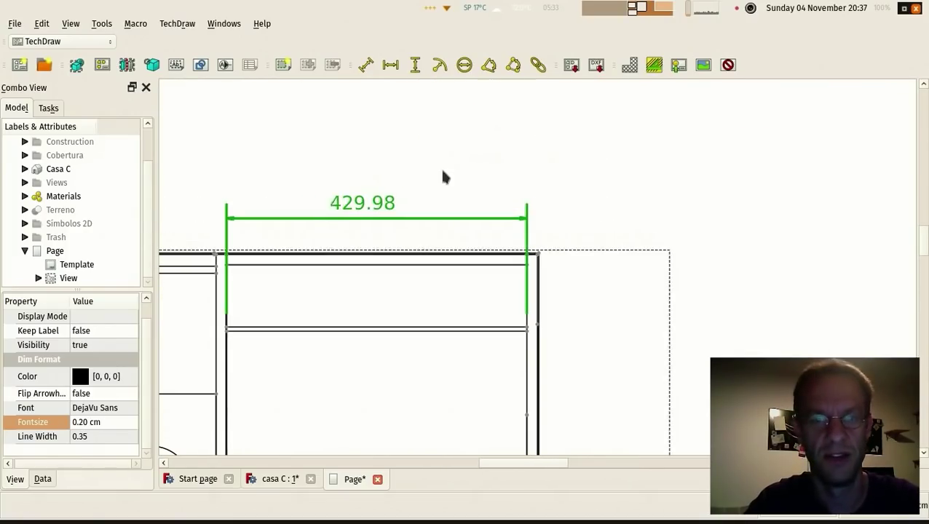
left_click_drag(342, 201, 348, 215)
left_click(348, 170)
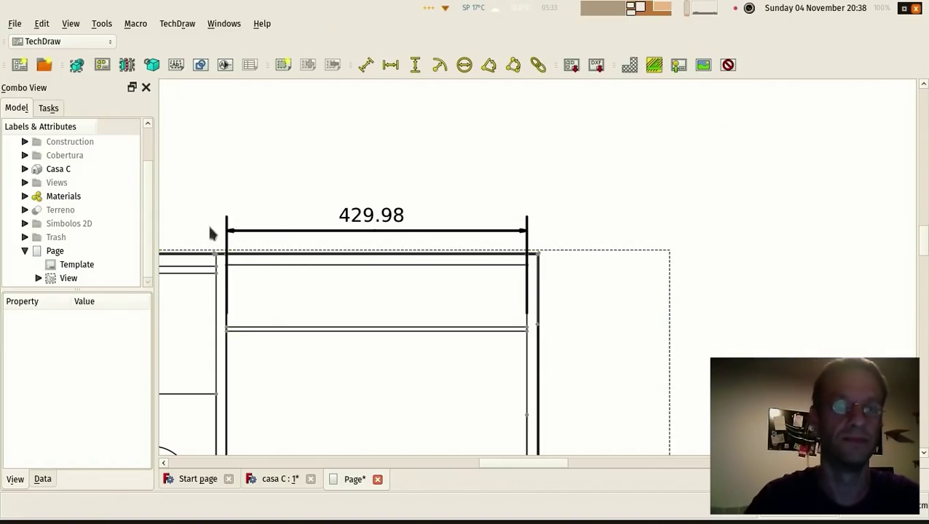
scroll(260, 166, "down", 1)
scroll(262, 161, "down", 6)
scroll(265, 153, "up", 4)
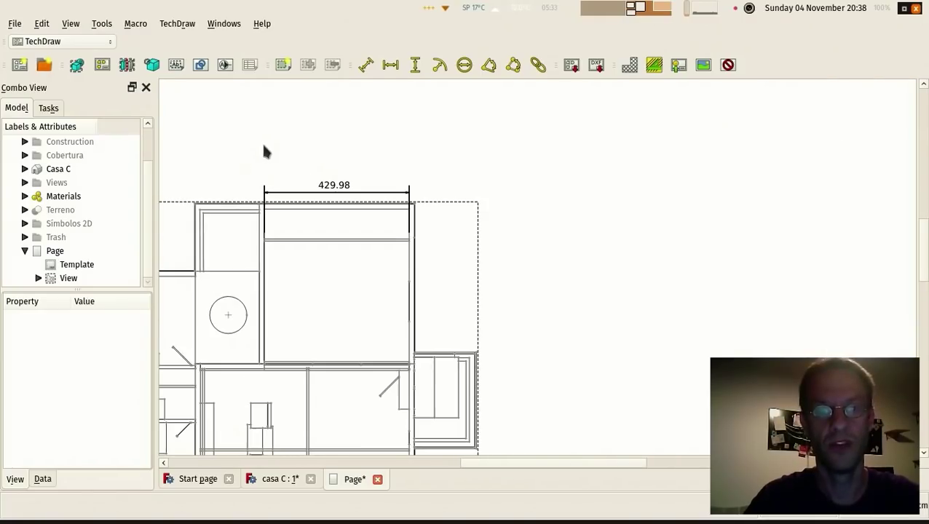
scroll(259, 145, "up", 4)
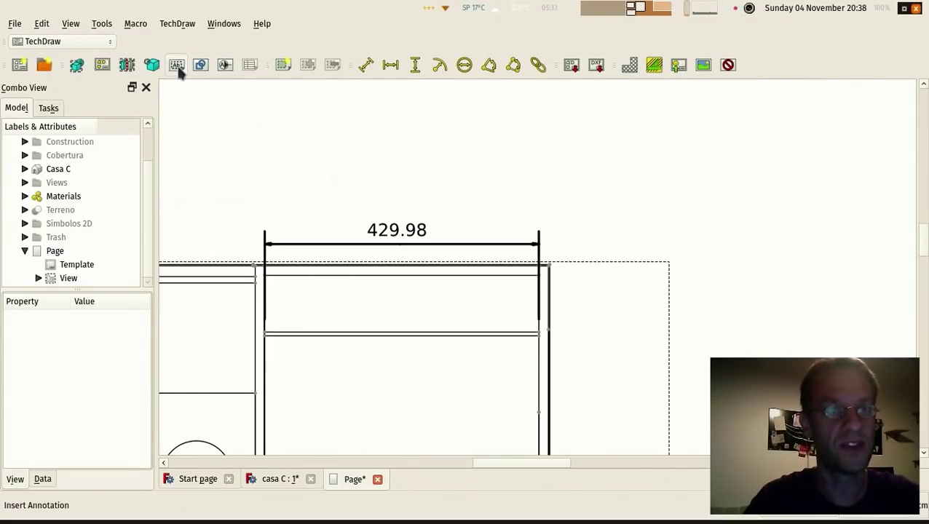
Step: Select the new annotation inside the floor plan view and set its text to 'Room'
scroll(368, 167, "down", 8)
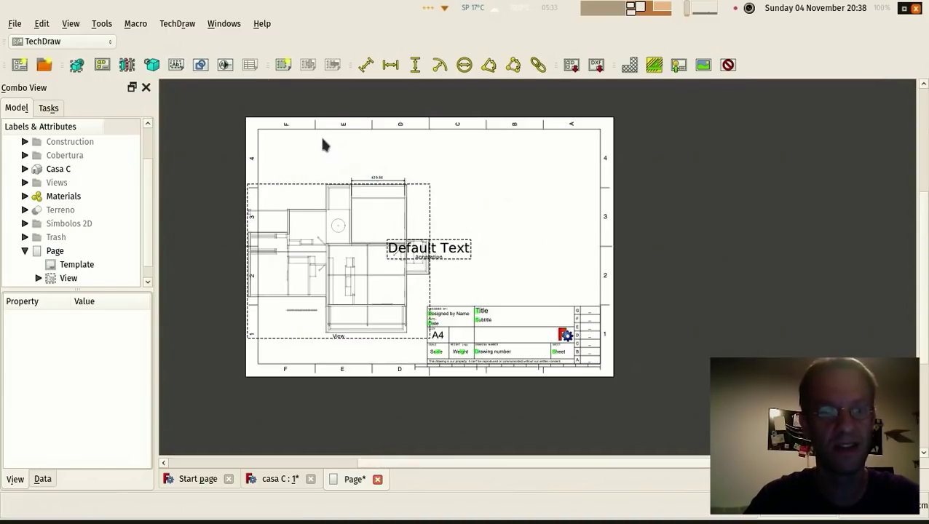
left_click(38, 278)
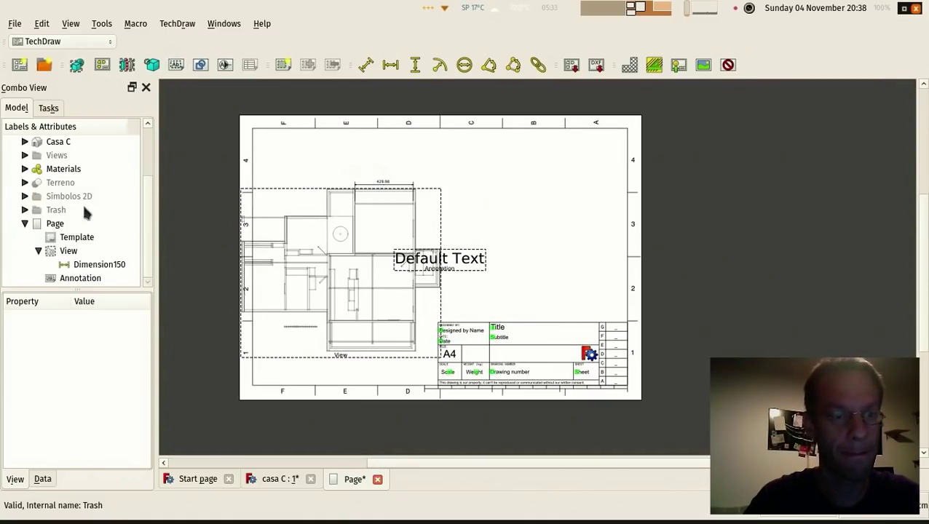
left_click(65, 281)
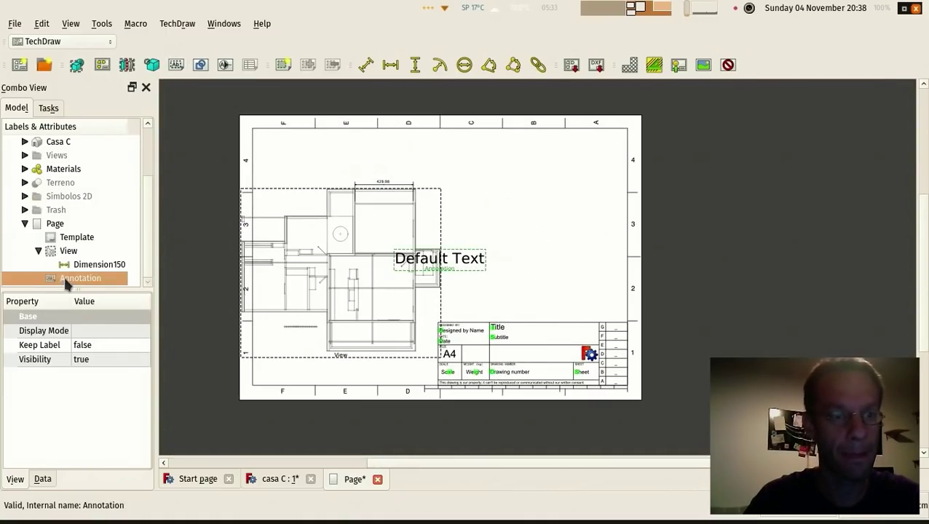
left_click(44, 480)
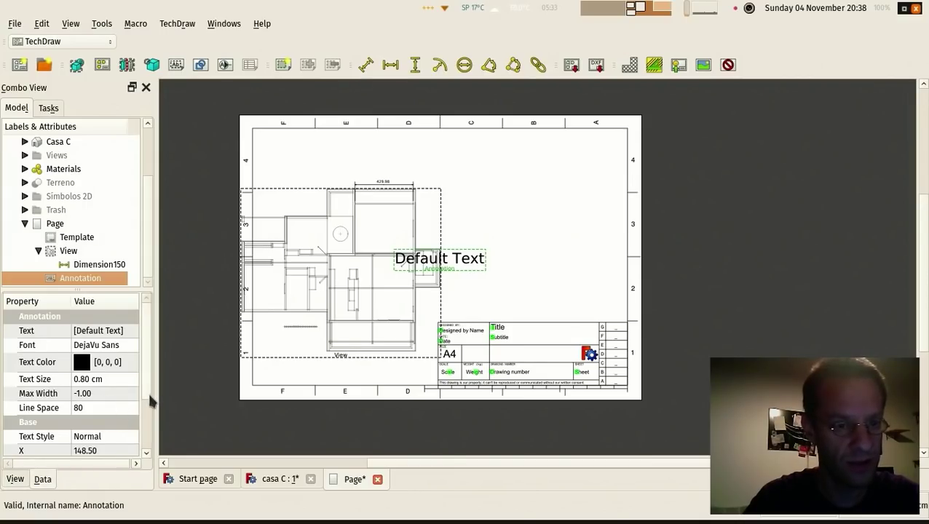
left_click_drag(147, 393, 146, 456)
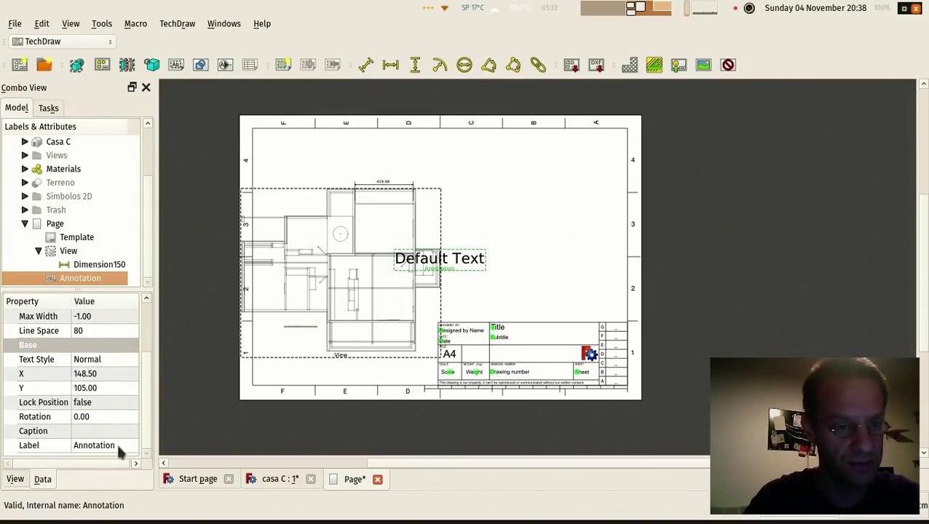
left_click(400, 141)
scroll(400, 141, "up", 6)
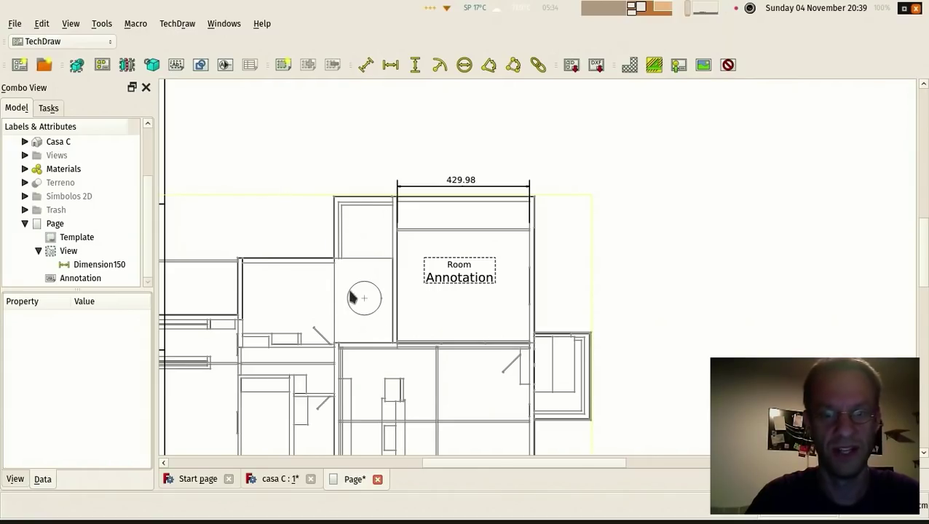
scroll(363, 161, "down", 2)
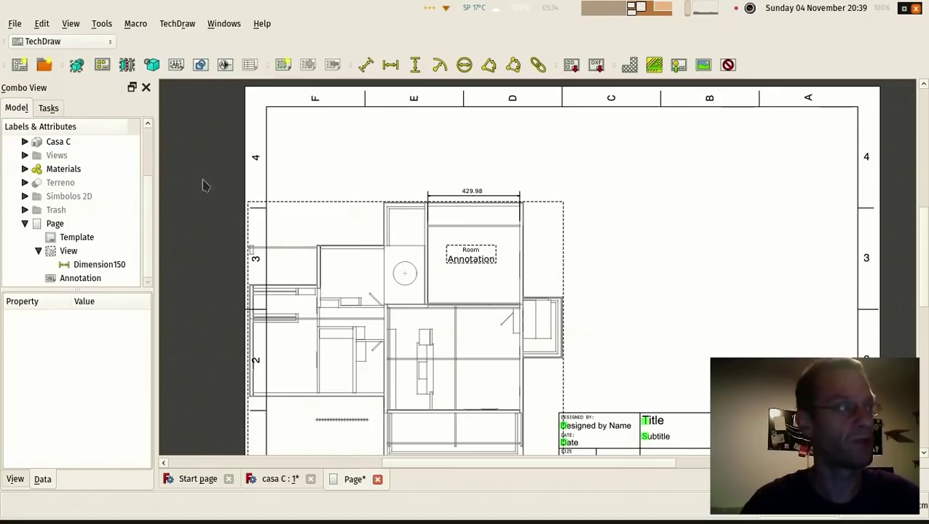
middle_click_drag(228, 201, 233, 180)
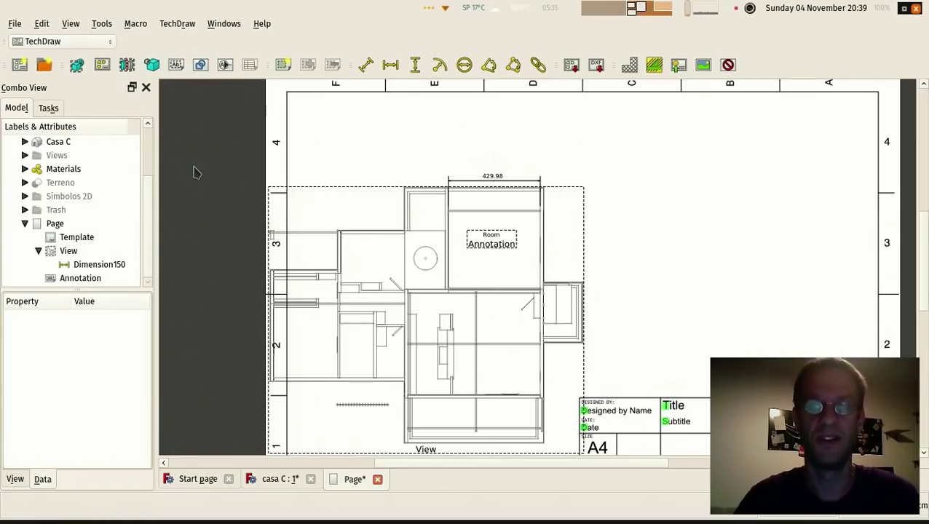
scroll(476, 153, "up", 2)
scroll(227, 153, "down", 2)
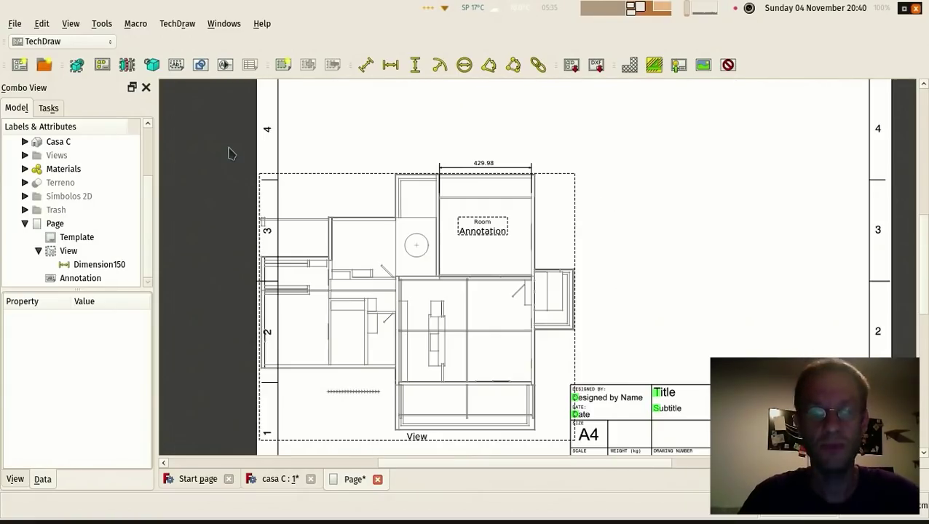